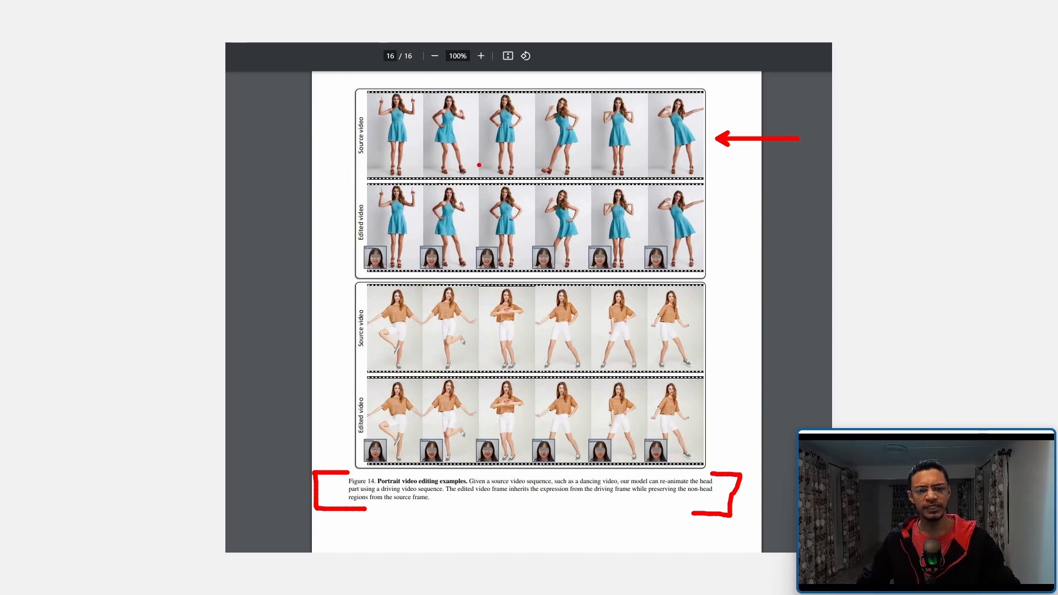
pyautogui.moveTo(362, 82)
pyautogui.mouseDown()
pyautogui.moveTo(433, 87)
pyautogui.moveTo(420, 184)
pyautogui.moveTo(351, 183)
pyautogui.moveTo(357, 86)
pyautogui.mouseUp()
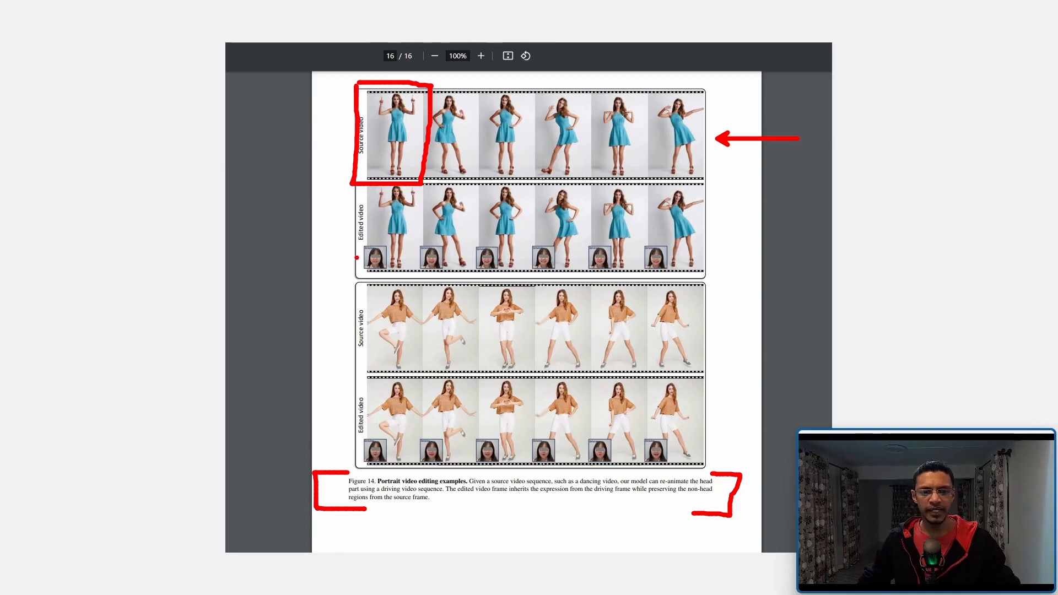
pyautogui.moveTo(358, 258)
pyautogui.mouseDown()
pyautogui.moveTo(338, 240)
pyautogui.moveTo(306, 138)
pyautogui.moveTo(353, 101)
pyautogui.moveTo(384, 98)
pyautogui.mouseUp()
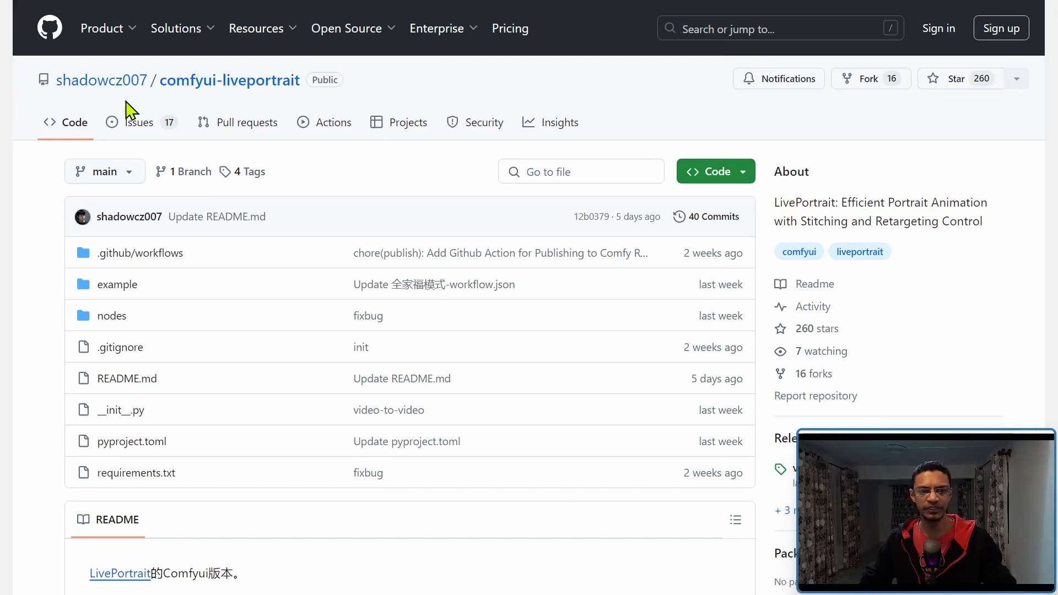
# - Look through the shadowcz007/comfyui-liveportrait repository page and its README, including the tutorial section
pyautogui.scroll(-9, 606, 407)
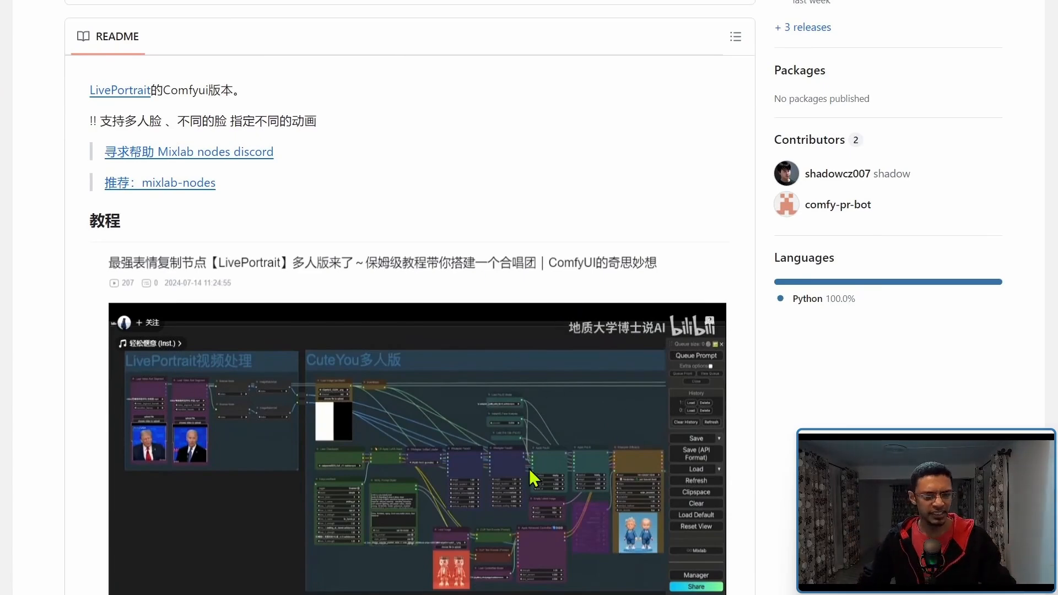
pyautogui.scroll(-5, 535, 479)
pyautogui.scroll(-7, 547, 430)
pyautogui.scroll(13, 503, 548)
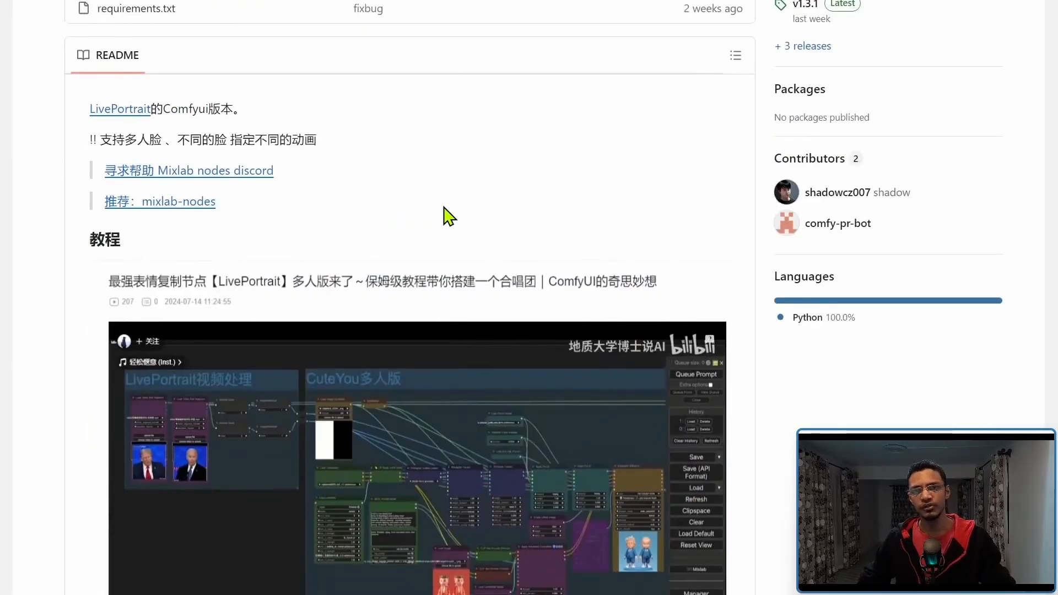
pyautogui.scroll(8, 606, 420)
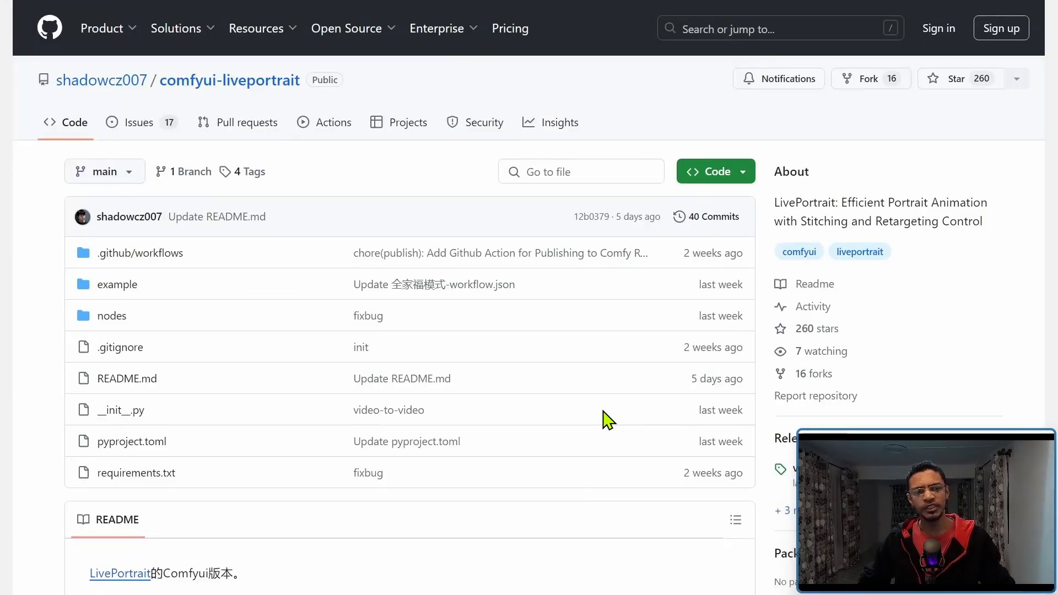
# - Review the kijai/ComfyUI-LivePortraitKJ repository and its README instructions for the model files and Insightface installation
pyautogui.hotkey('ctrl', 'Tab')
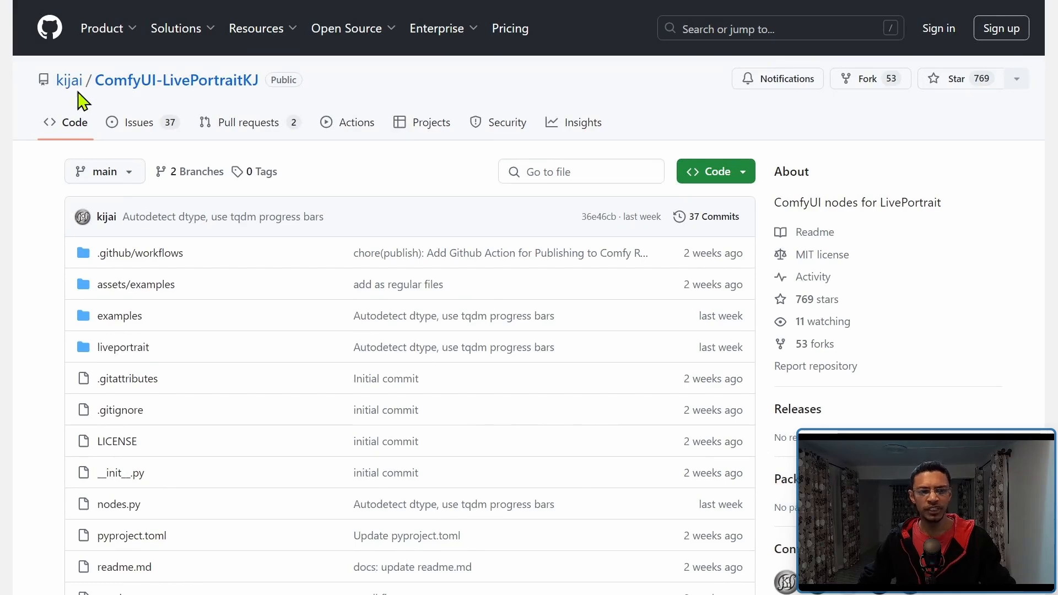
pyautogui.scroll(-6, 587, 496)
pyautogui.scroll(-12, 581, 220)
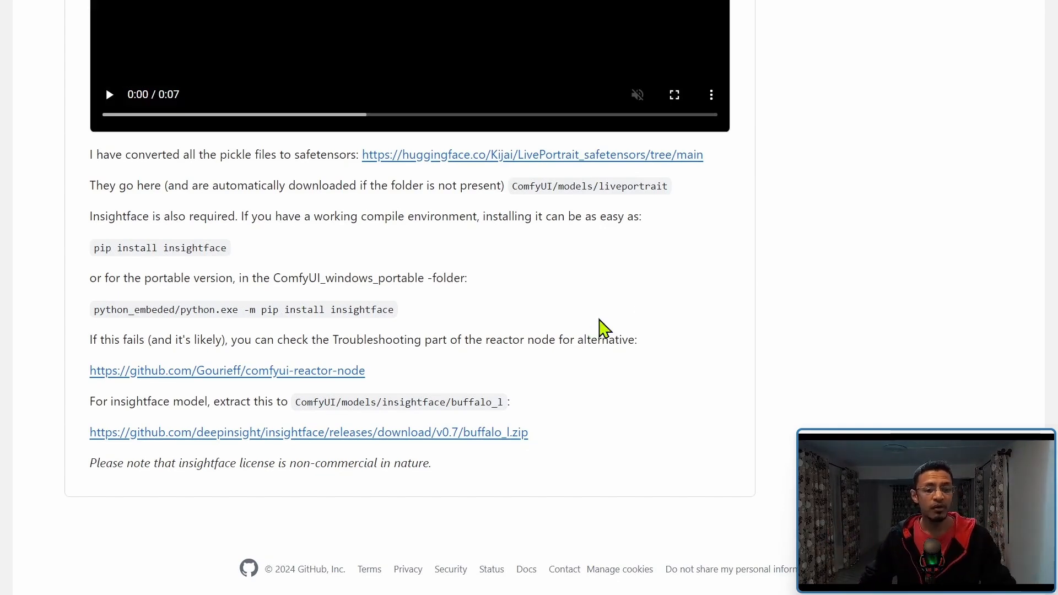
pyautogui.scroll(10, 597, 329)
pyautogui.scroll(5, 651, 526)
pyautogui.scroll(-2, 631, 429)
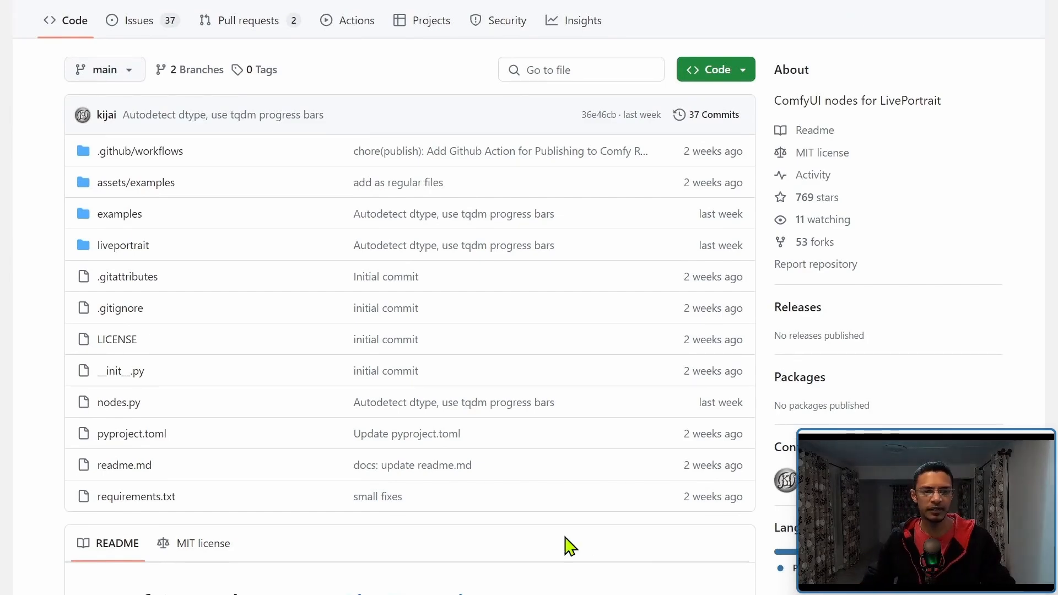
pyautogui.scroll(-15, 556, 496)
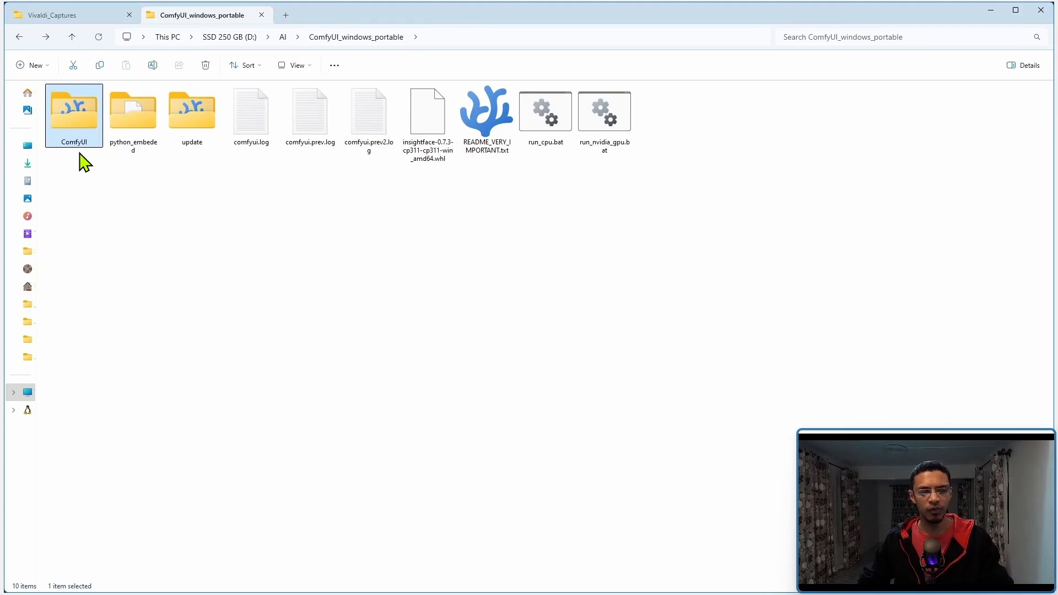
pyautogui.hotkey('alt', 'Right')
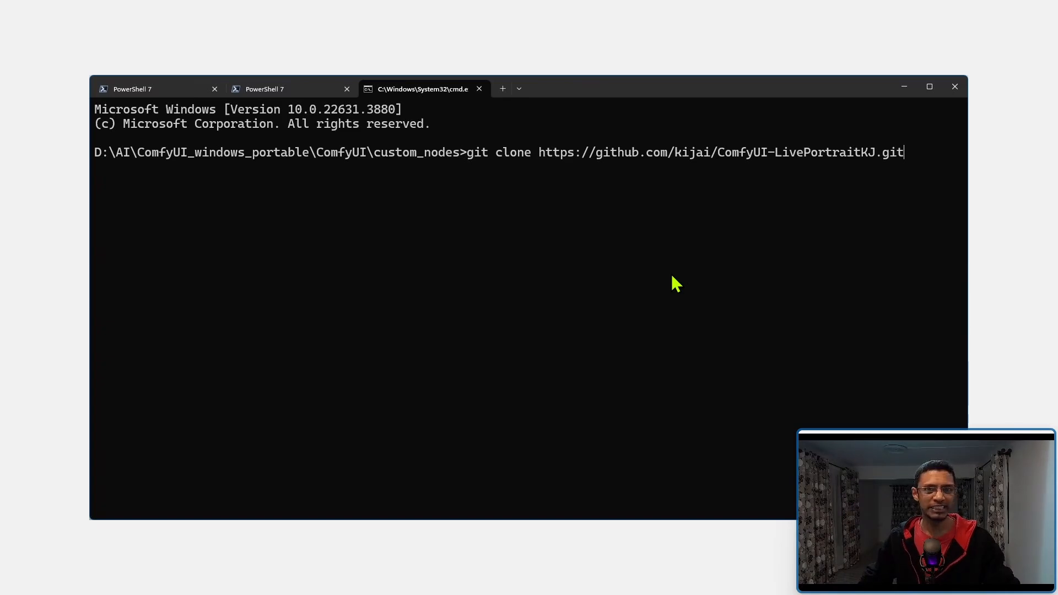
pyautogui.press('Return')
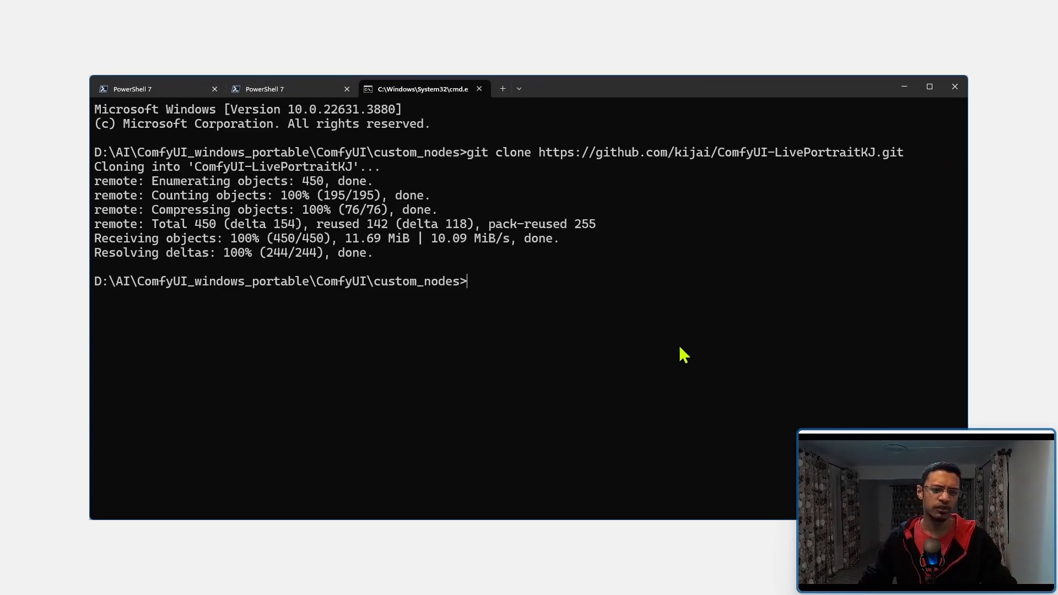
# - Start ComfyUI with run_nvidia_gpu.bat and check the startup log for the custom node imports
pyautogui.hotkey('alt', 'Tab')
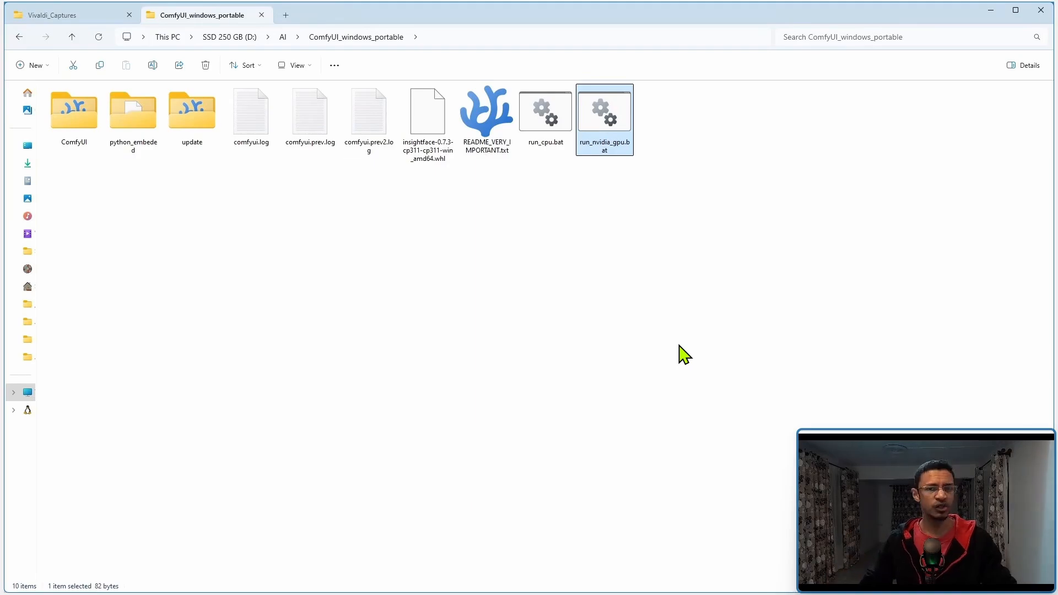
pyautogui.hotkey('alt', 'Tab')
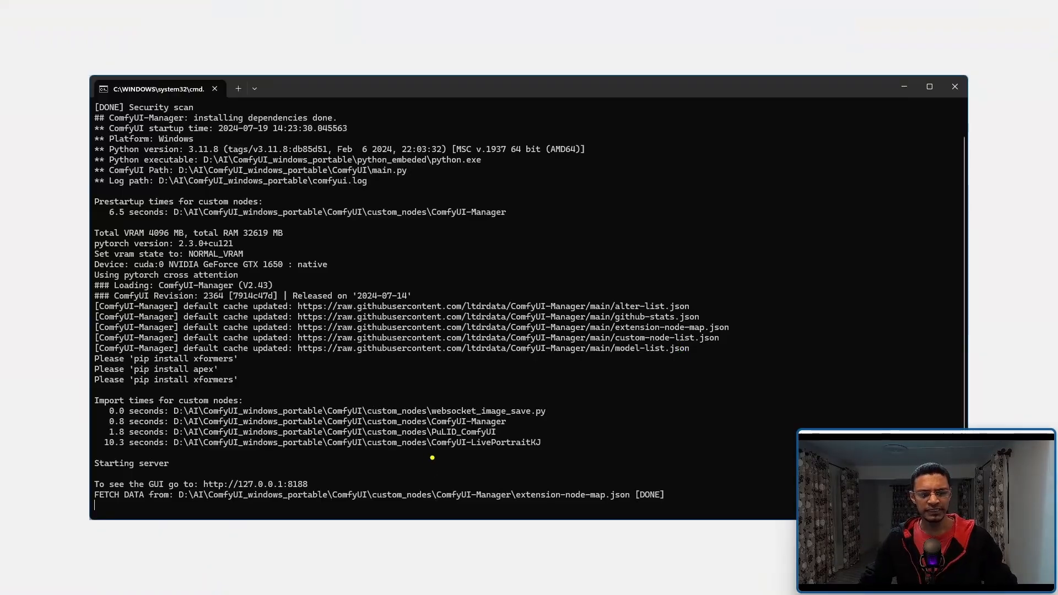
pyautogui.moveTo(233, 392)
pyautogui.mouseDown()
pyautogui.moveTo(83, 395)
pyautogui.moveTo(76, 457)
pyautogui.moveTo(128, 456)
pyautogui.mouseUp()
pyautogui.moveTo(441, 456); pyautogui.dragTo(552, 456)
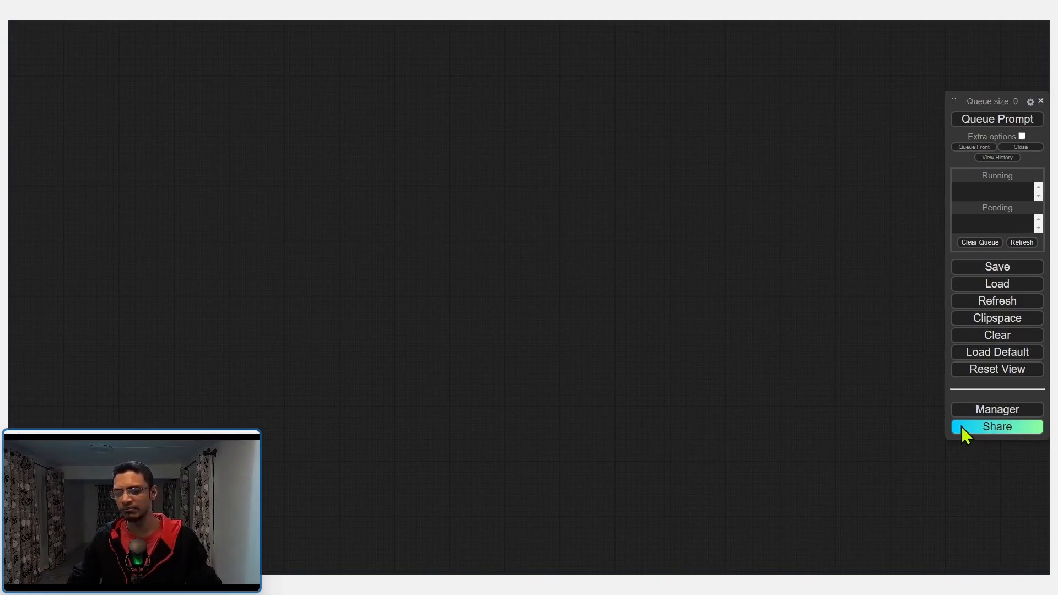
# - Load the workflow liveportrait_example_01.json from the examples folder of custom_nodes\ComfyUI-LivePortraitKJ
pyautogui.click(951, 412)
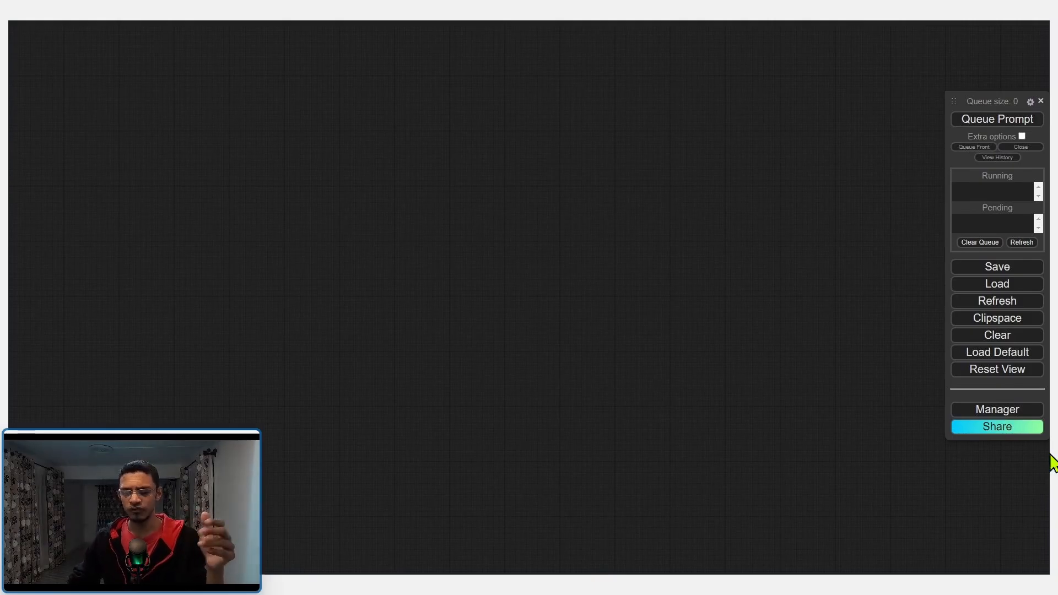
pyautogui.click(996, 287)
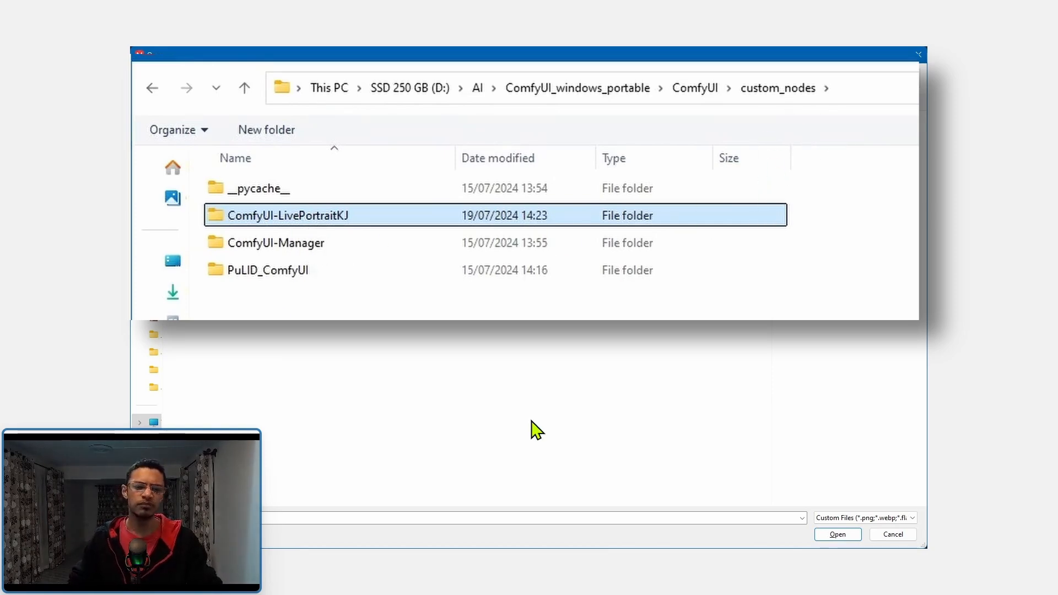
pyautogui.press('Return')
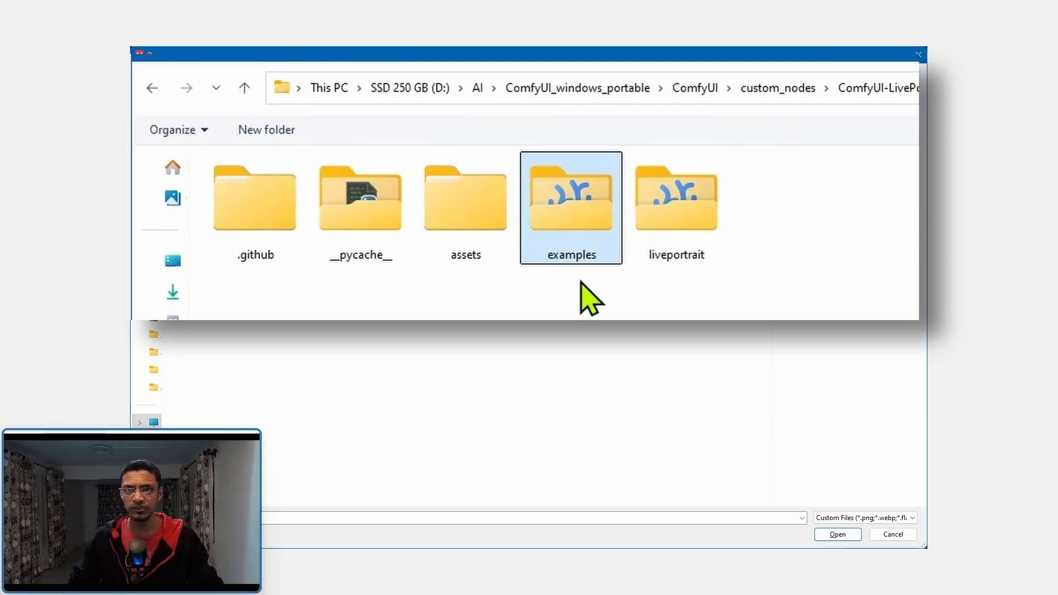
pyautogui.press('Return')
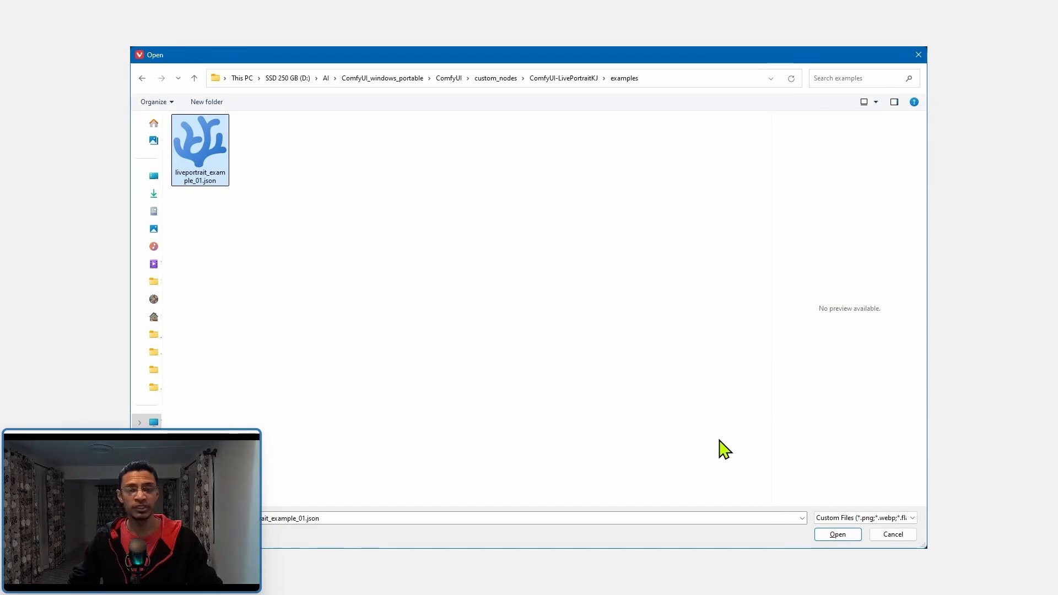
pyautogui.press('Return')
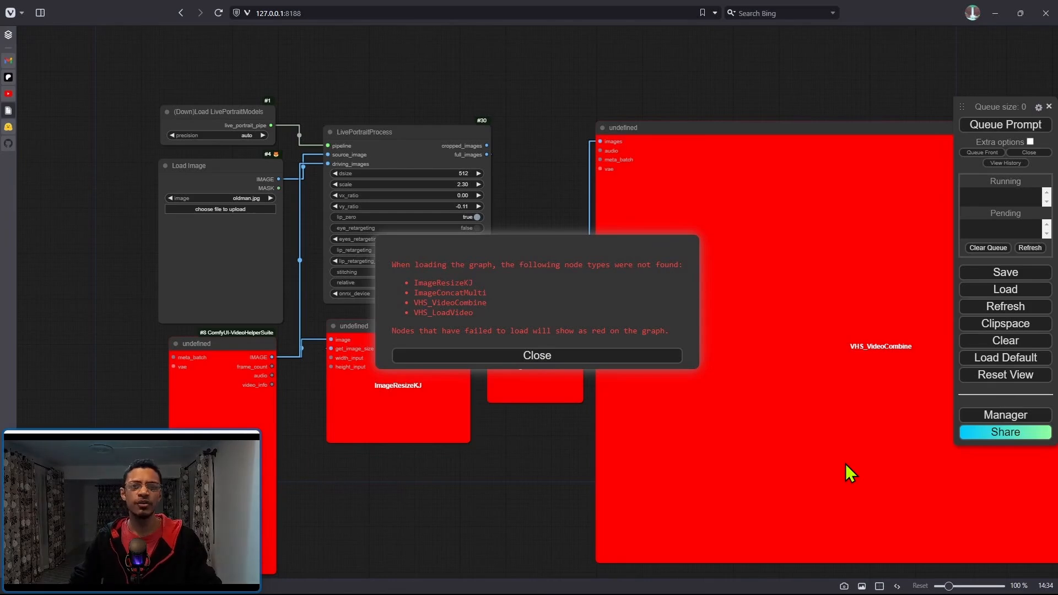
# - Open ComfyUI Manager's Install Missing Custom Nodes list for the loaded workflow
pyautogui.click(1006, 415)
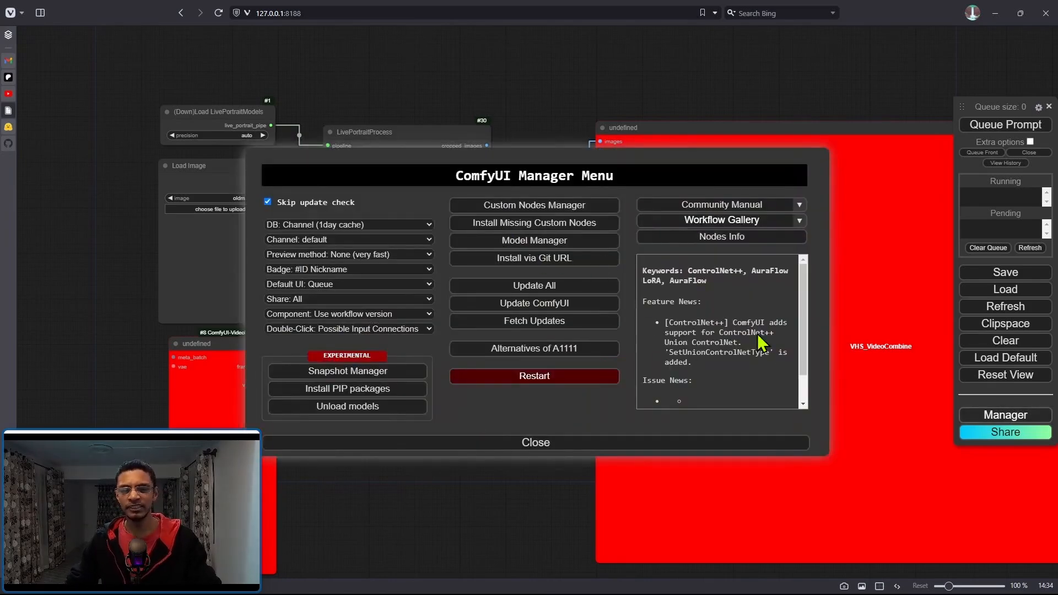
pyautogui.click(601, 226)
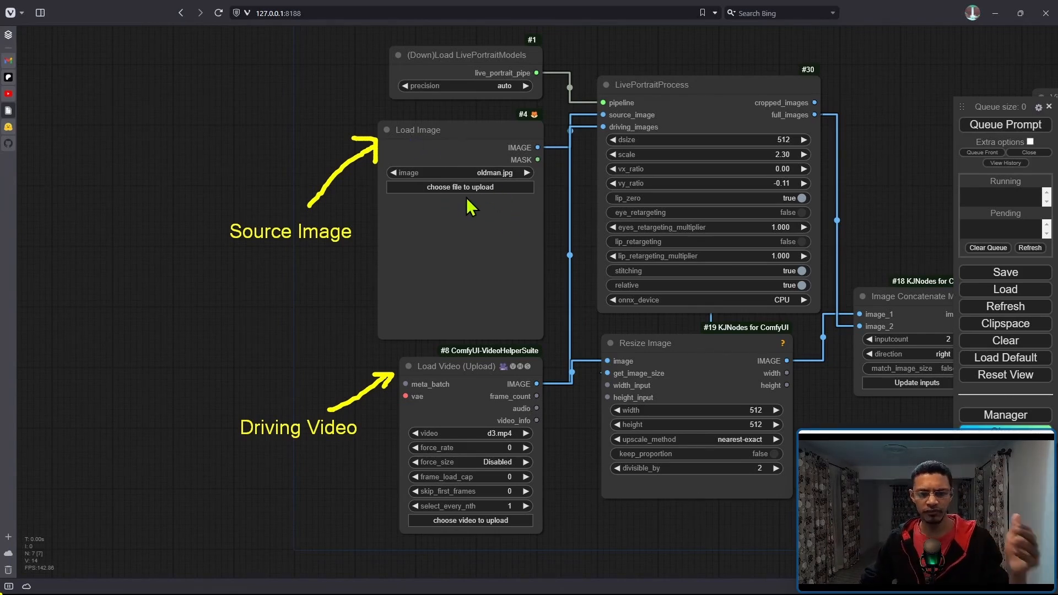
# - Browse to the assets\examples\source folder of ComfyUI-LivePortraitKJ from the Load Image node's file upload
pyautogui.click(489, 190)
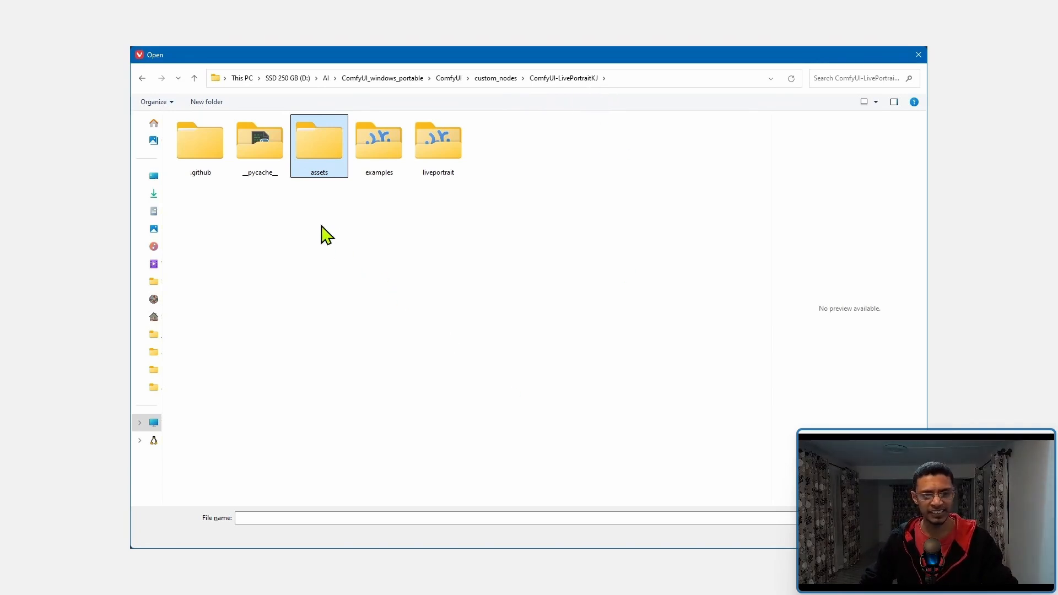
pyautogui.press('Return')
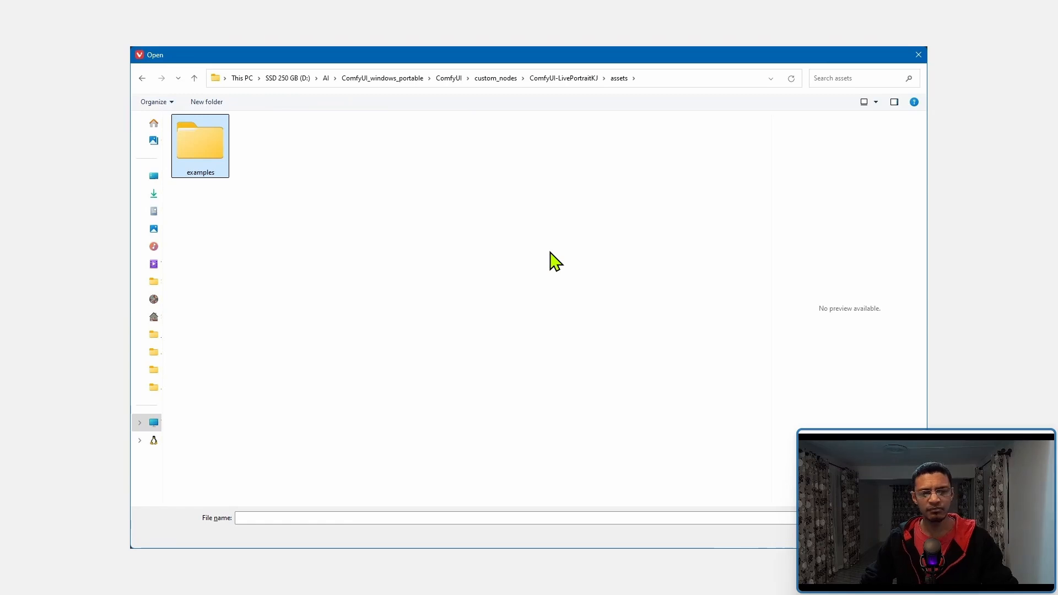
pyautogui.press('Return')
pyautogui.press('Return')
pyautogui.hotkey('alt', 'Up')
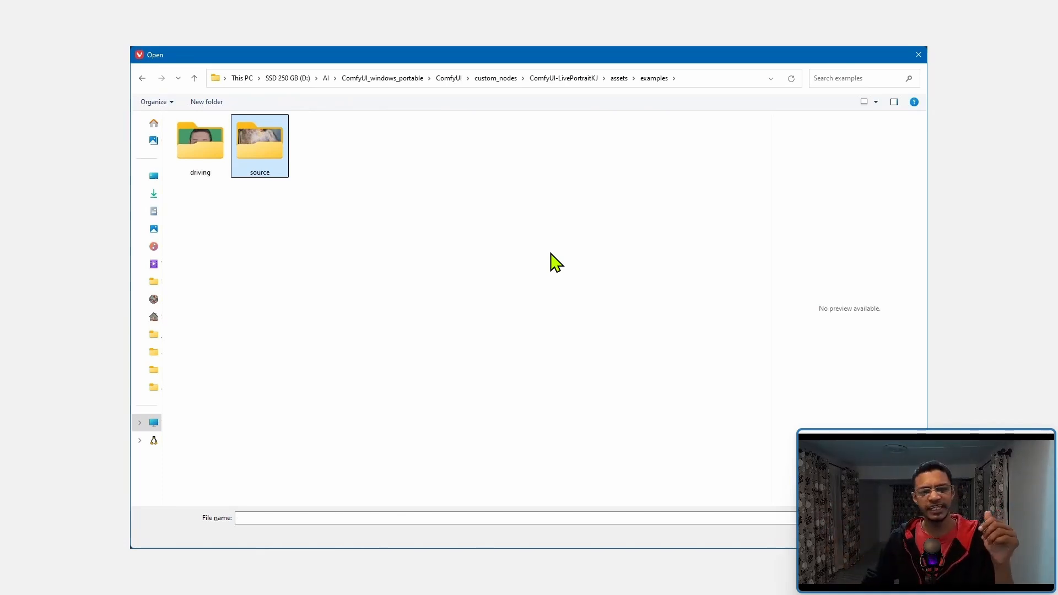
pyautogui.hotkey('alt', 'Left')
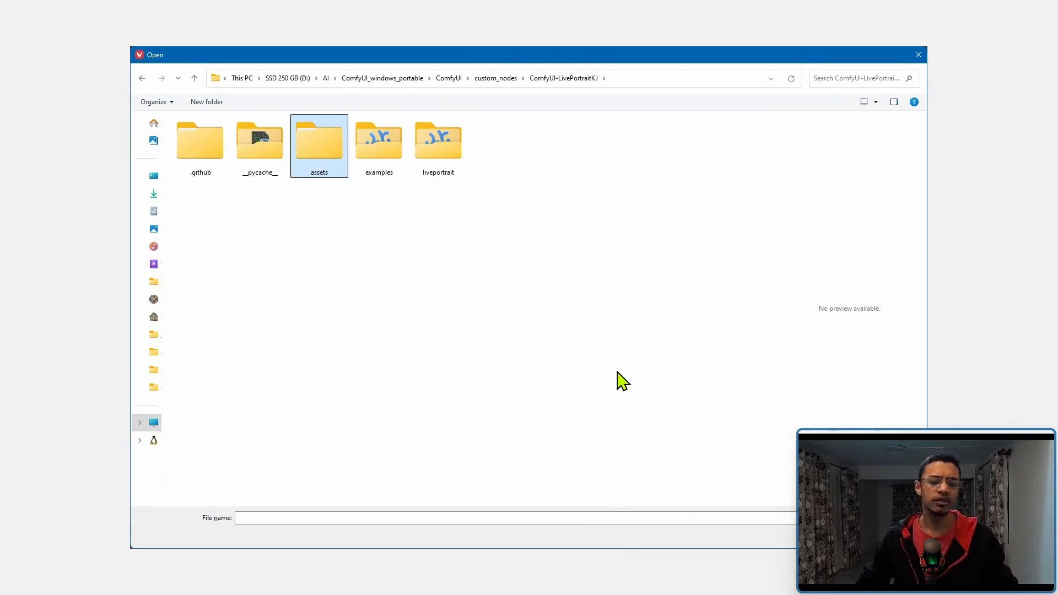
pyautogui.press('Return')
pyautogui.press('Return')
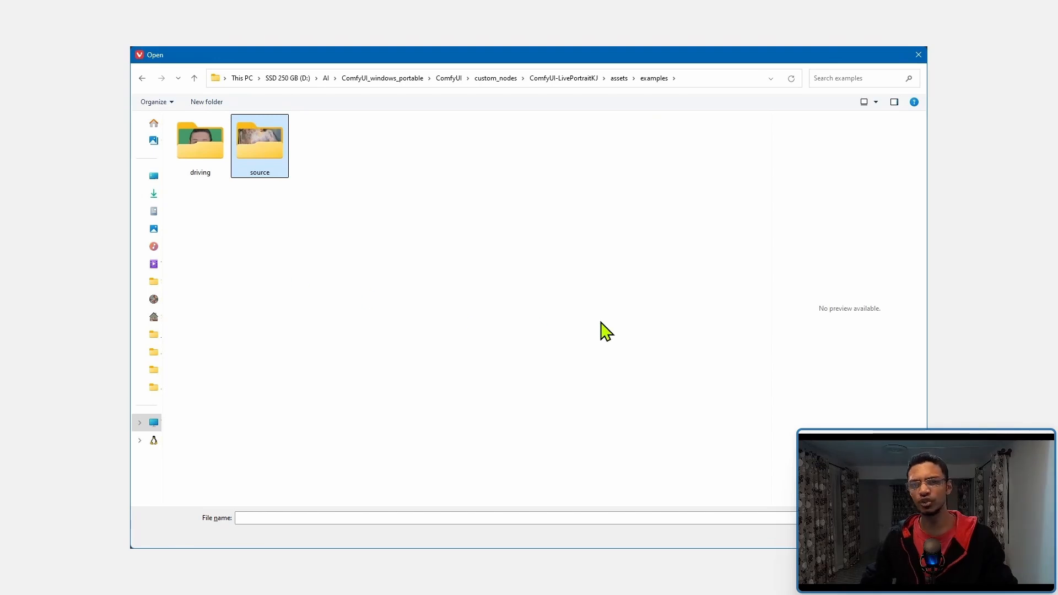
pyautogui.press('Return')
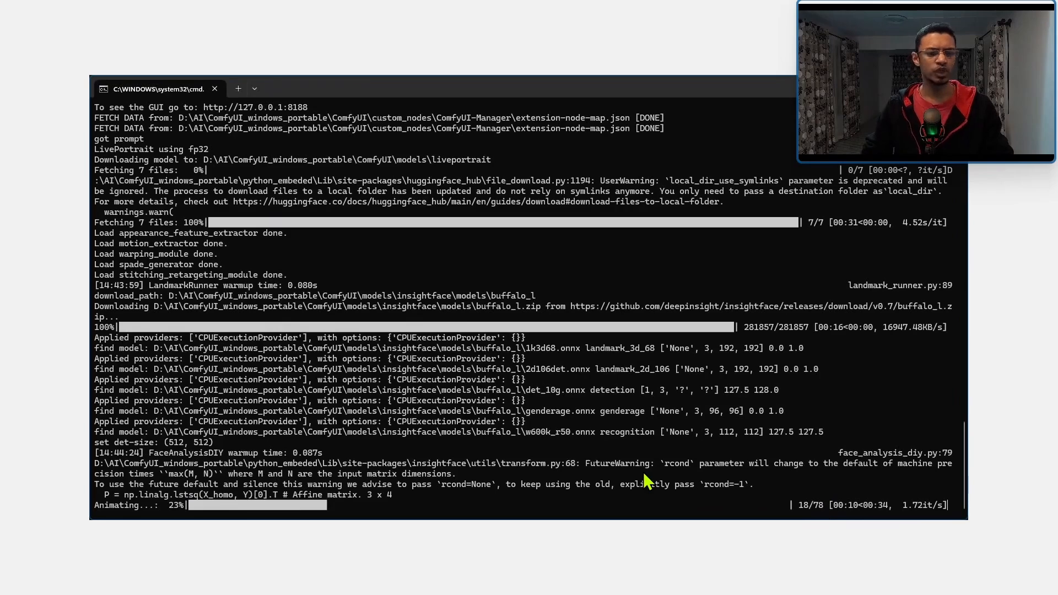
# - Return to the ComfyUI workflow and examine the LivePortraitModels loader, Load Image and Load Video nodes and their links to LivePortraitProcess
pyautogui.hotkey('alt', 'Tab')
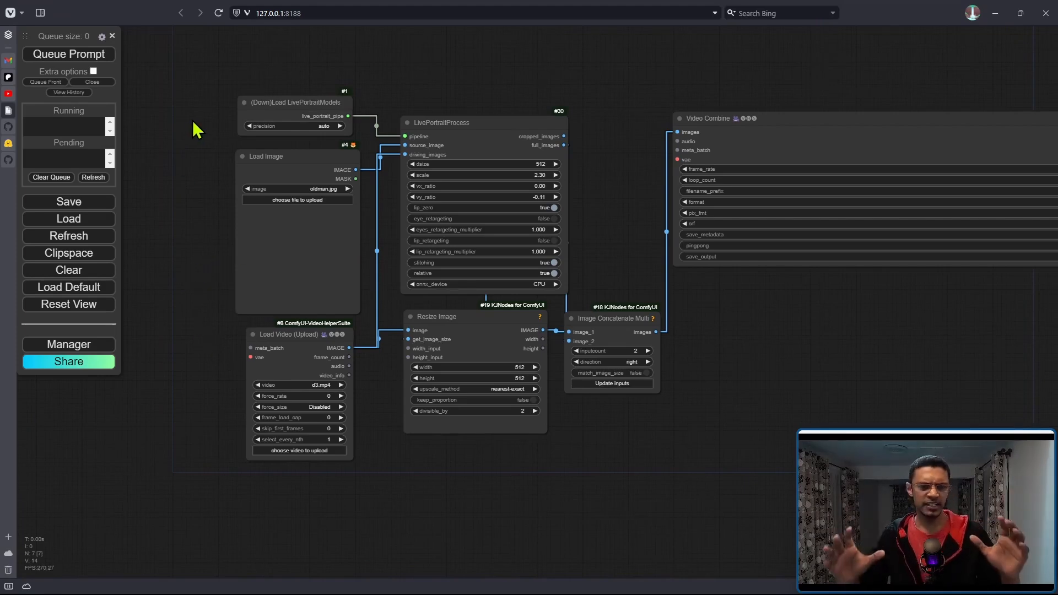
pyautogui.scroll(8, 224, 114)
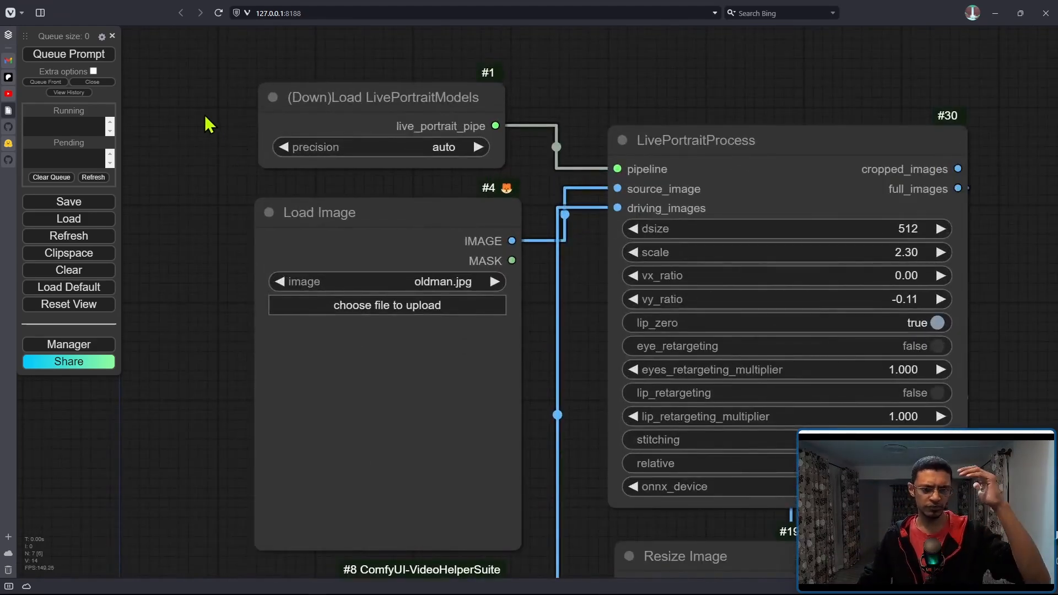
pyautogui.click(382, 97)
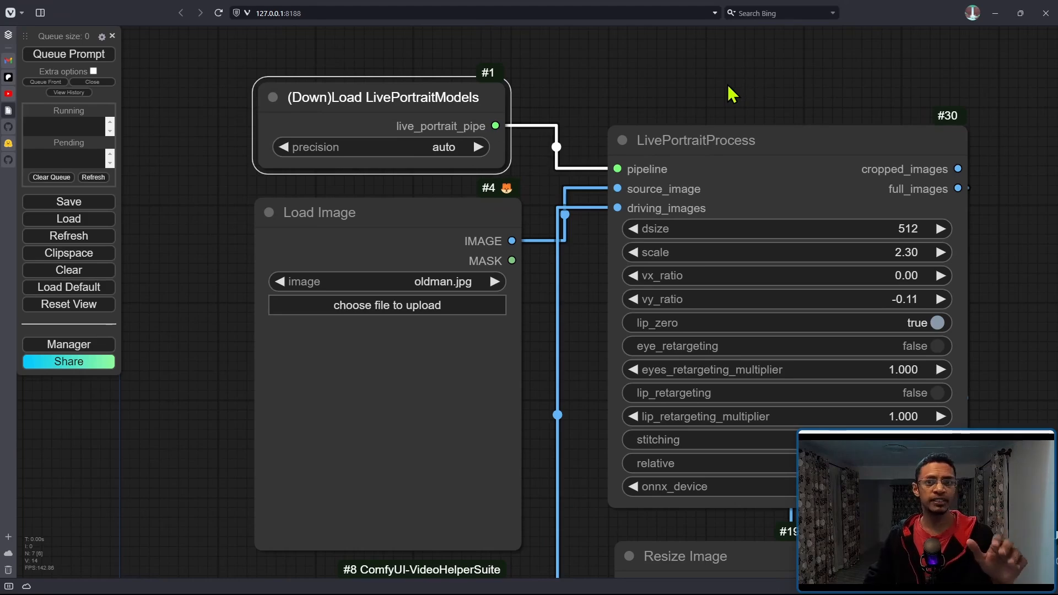
pyautogui.scroll(-3, 197, 420)
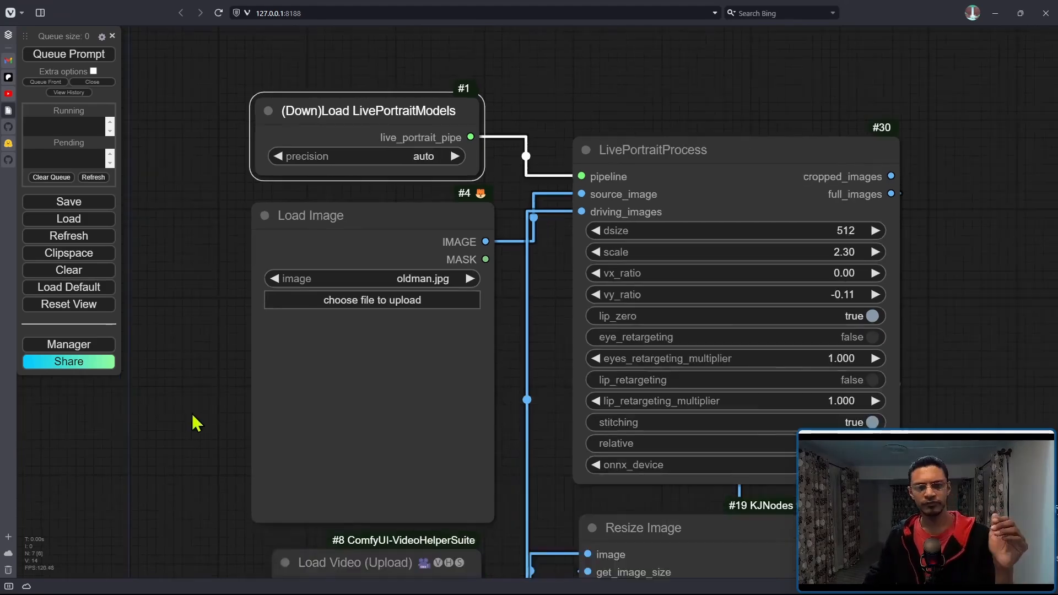
pyautogui.moveTo(180, 362); pyautogui.dragTo(236, 338)
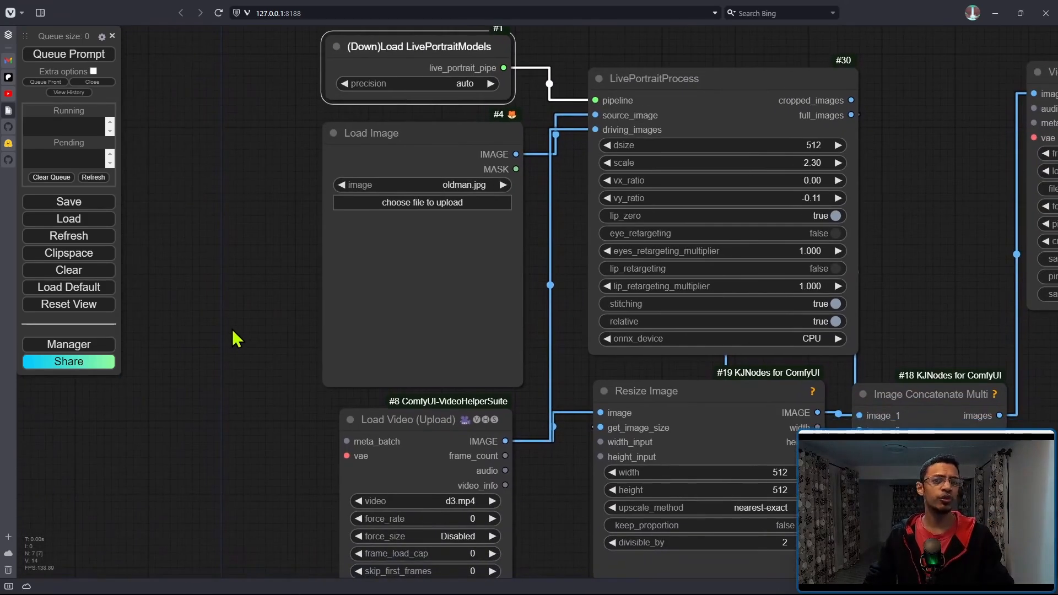
pyautogui.click(386, 138)
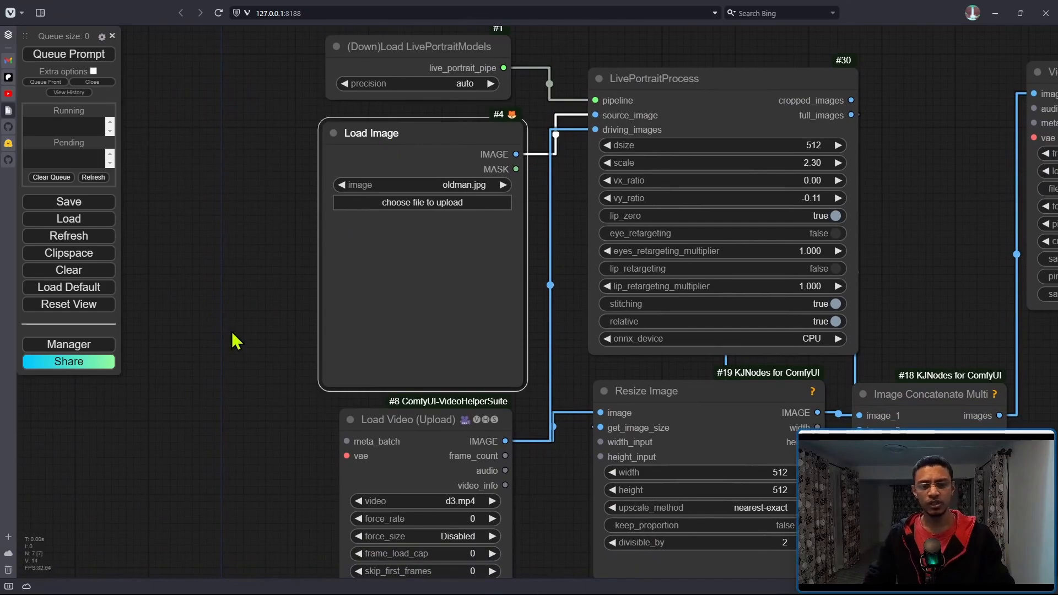
pyautogui.moveTo(241, 286); pyautogui.dragTo(344, 263)
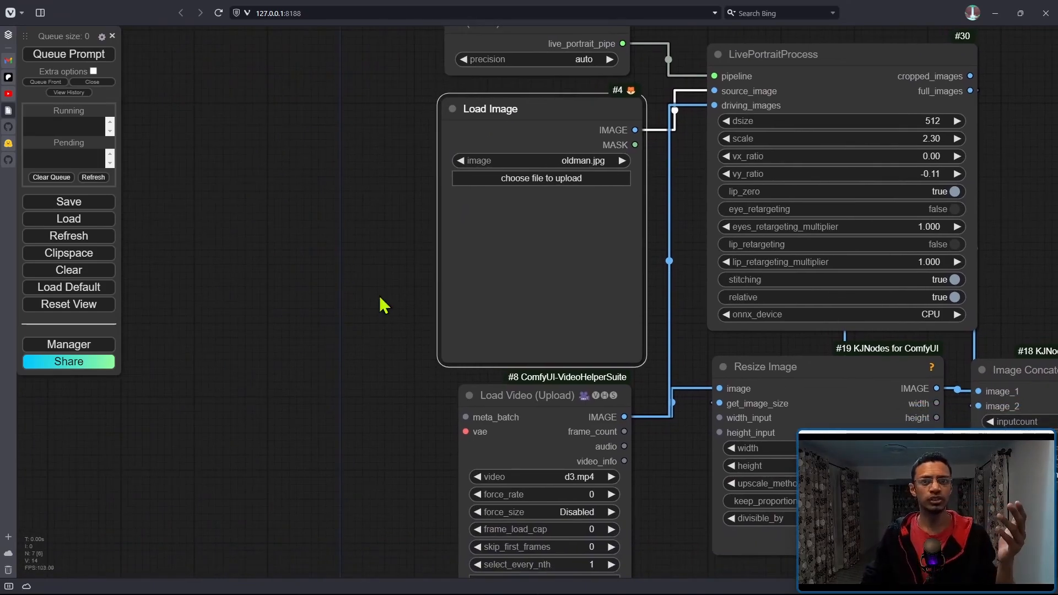
pyautogui.moveTo(316, 463); pyautogui.dragTo(346, 212)
pyautogui.click(557, 185)
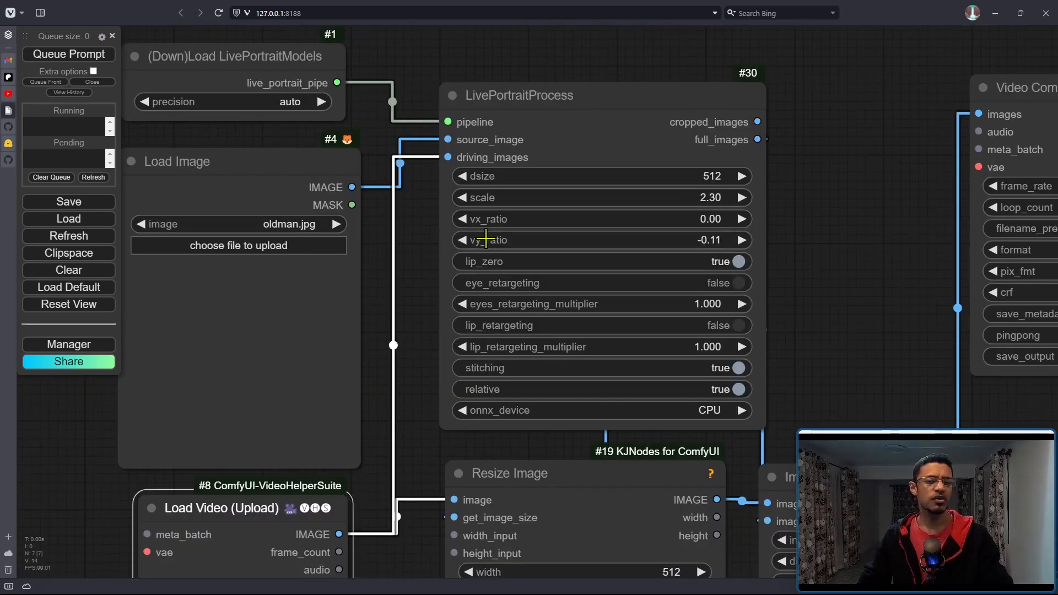
# - Select the LivePortraitProcess node and examine its inputs, outputs and parameters
pyautogui.click(606, 92)
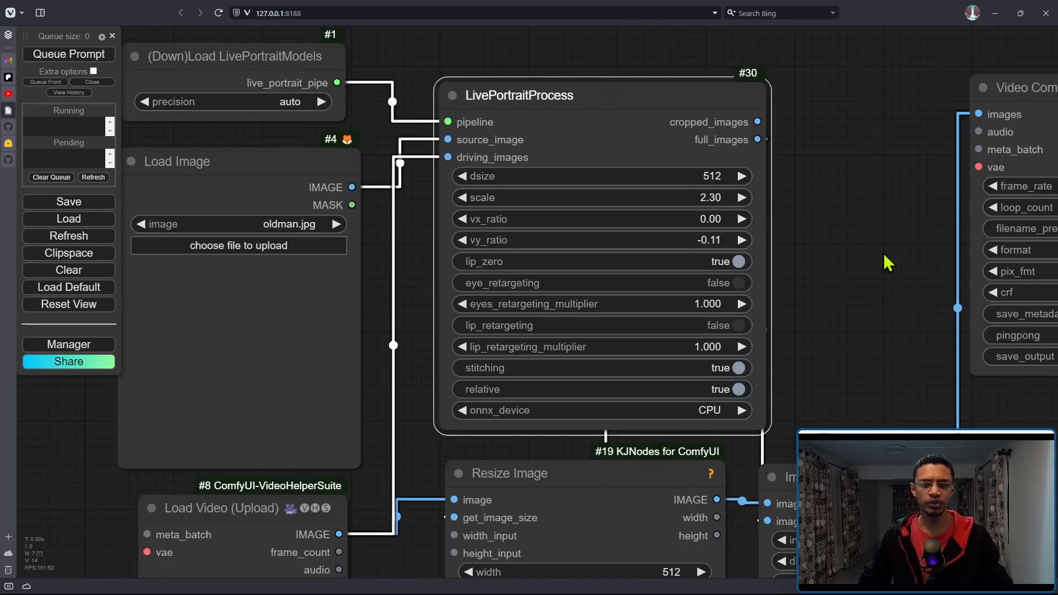
pyautogui.moveTo(884, 255); pyautogui.dragTo(920, 251)
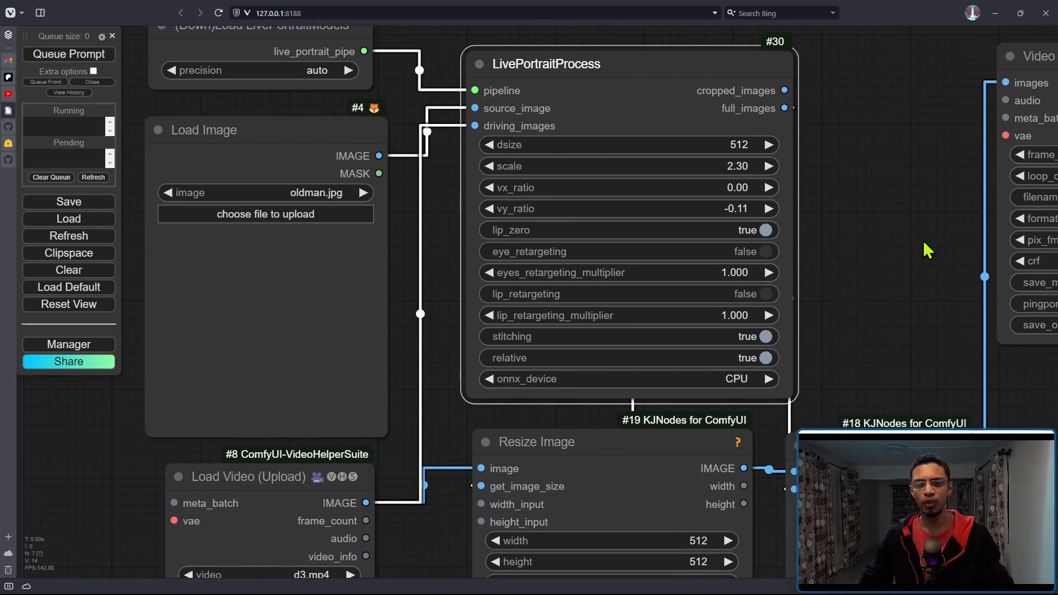
pyautogui.scroll(1, 920, 256)
pyautogui.scroll(-2, 895, 265)
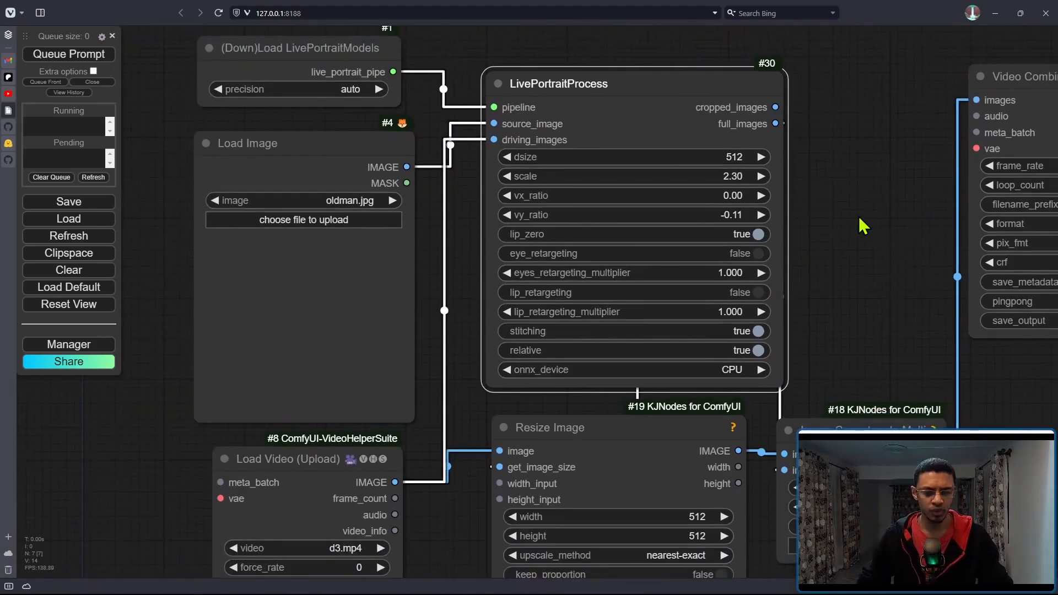
pyautogui.scroll(-1, 881, 218)
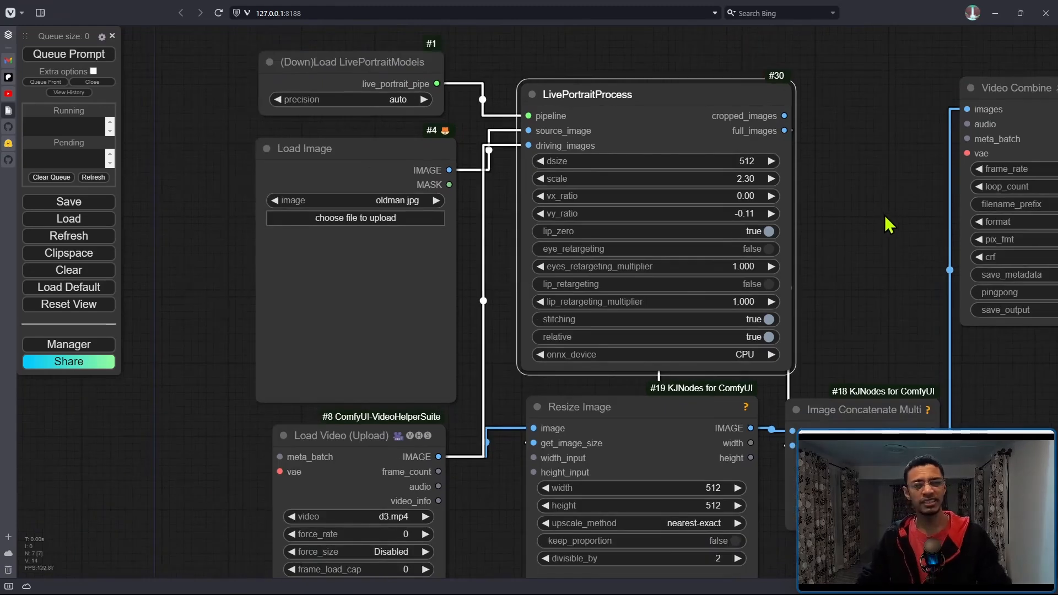
pyautogui.scroll(2, 859, 232)
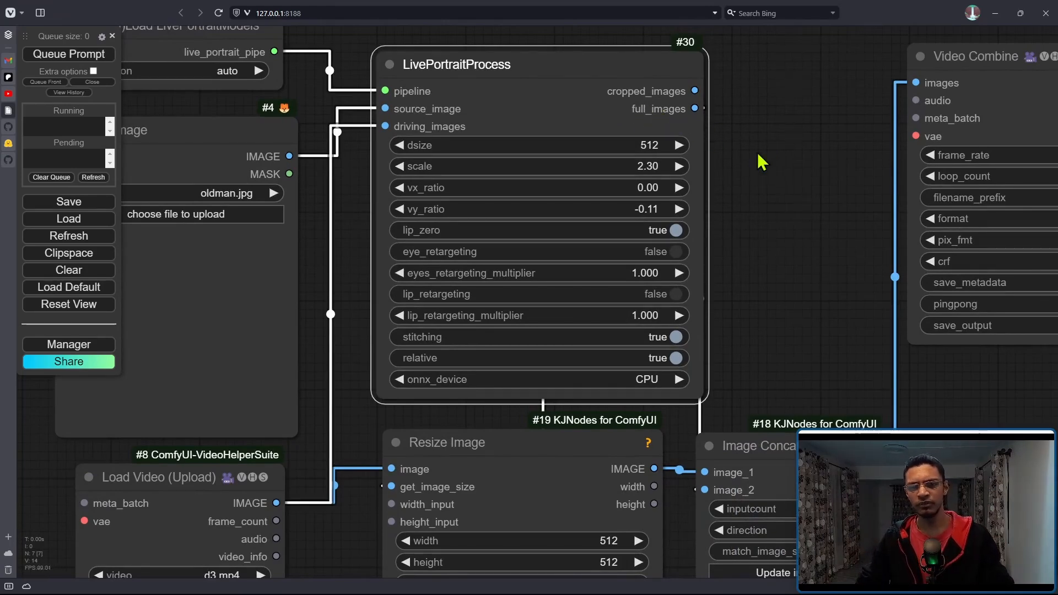
pyautogui.moveTo(783, 203); pyautogui.dragTo(912, 197)
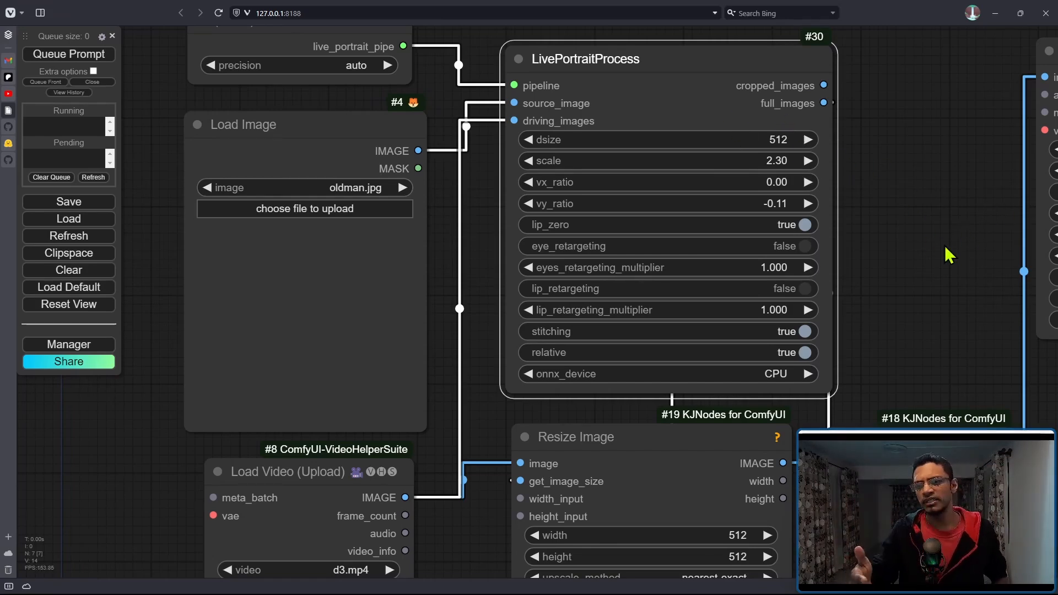
# - Add a Preview Image node fed by the cropped_images output of LivePortraitProcess and place it above that node
pyautogui.moveTo(905, 87); pyautogui.dragTo(794, 91)
pyautogui.click(827, 172)
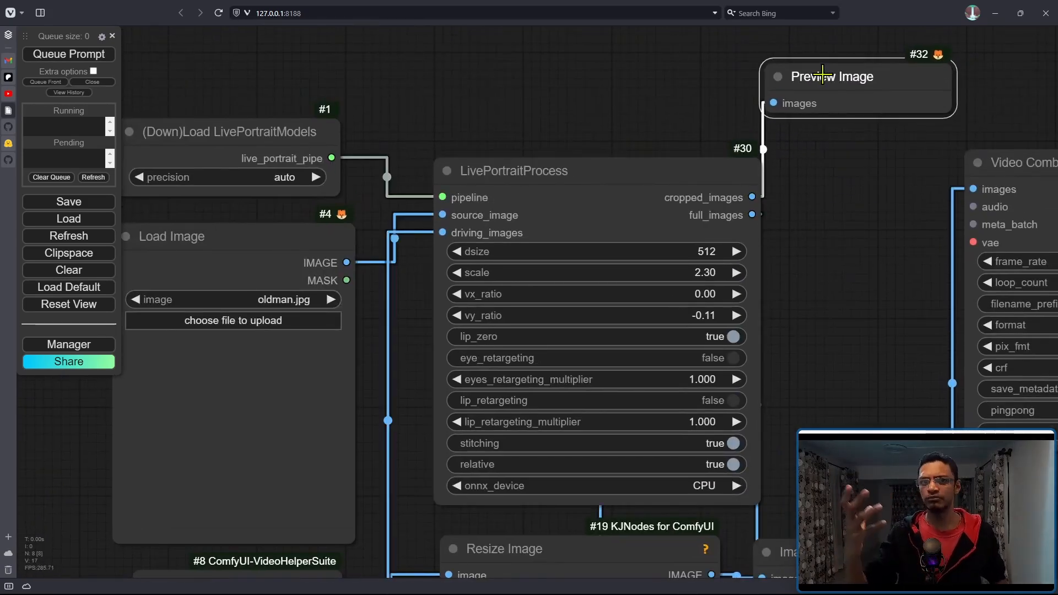
pyautogui.moveTo(836, 81); pyautogui.dragTo(858, 74)
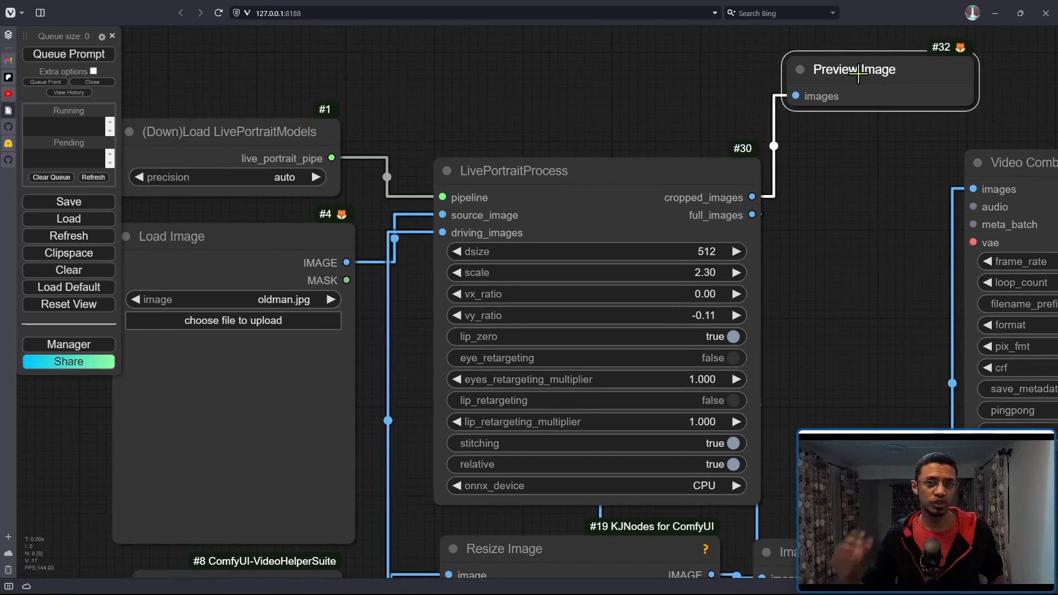
# - Move the Load Image node away from LivePortraitProcess and add an ImageCrop node connected to its IMAGE output
pyautogui.scroll(-2, 884, 199)
pyautogui.moveTo(797, 287); pyautogui.dragTo(917, 160)
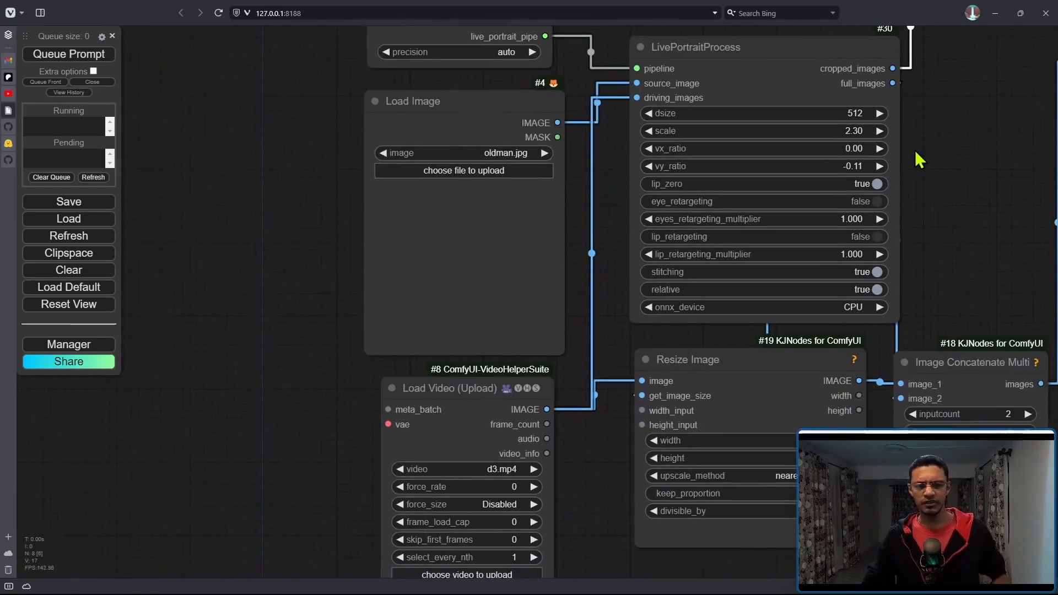
pyautogui.scroll(-2, 538, 265)
pyautogui.moveTo(292, 305); pyautogui.dragTo(541, 264)
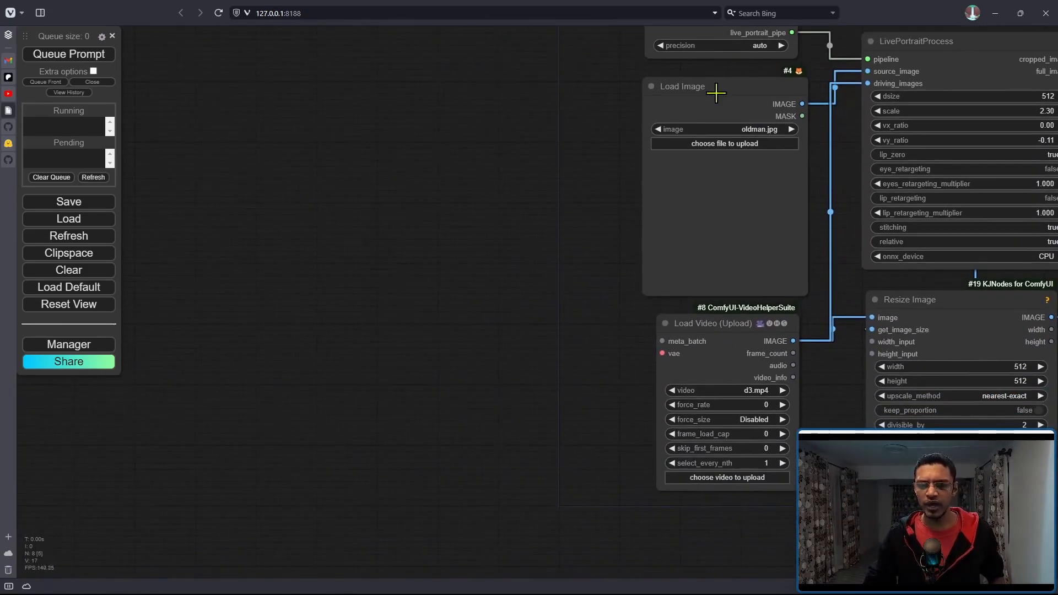
pyautogui.moveTo(700, 87); pyautogui.dragTo(423, 90)
pyautogui.moveTo(521, 107); pyautogui.dragTo(594, 135)
pyautogui.click(632, 142)
pyautogui.write('crop')
pyautogui.click(628, 149)
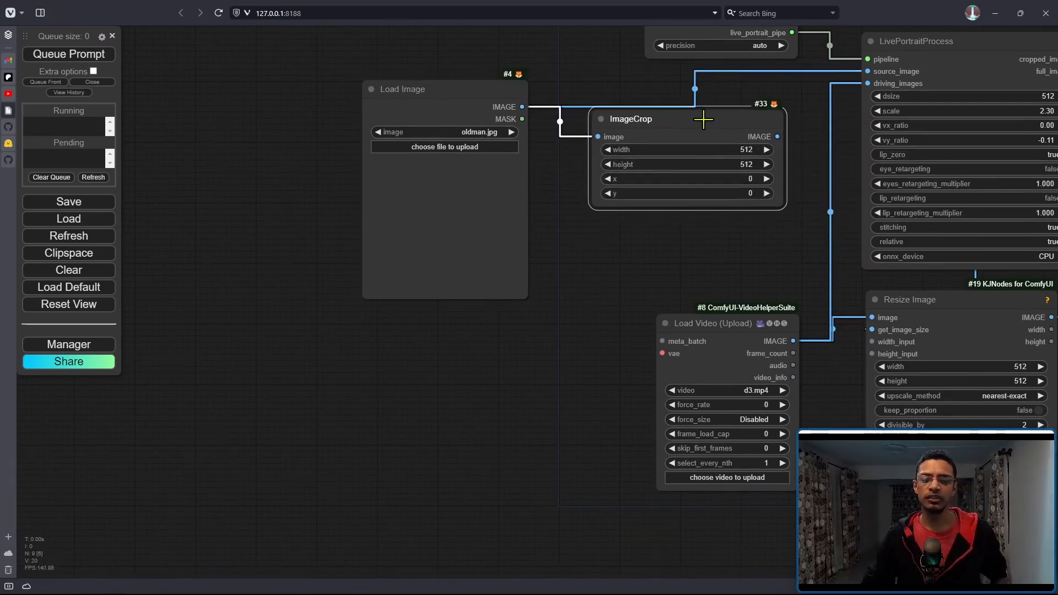
pyautogui.moveTo(703, 119); pyautogui.dragTo(679, 102)
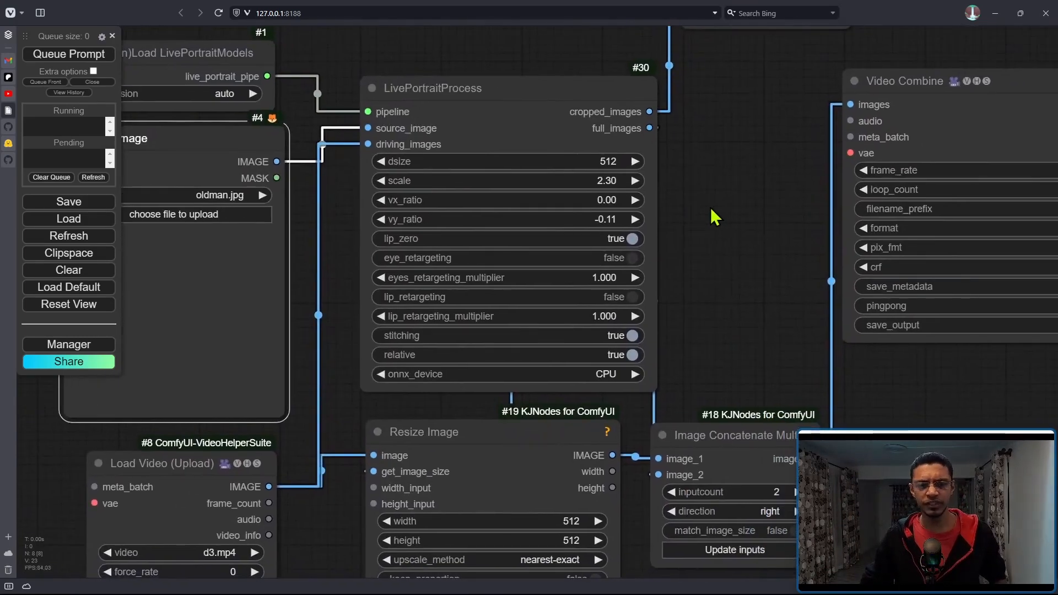
# - Examine the dsize, scale, vx_ratio and vy_ratio settings of LivePortraitProcess alongside the crop arguments code image
pyautogui.moveTo(708, 214); pyautogui.dragTo(751, 189)
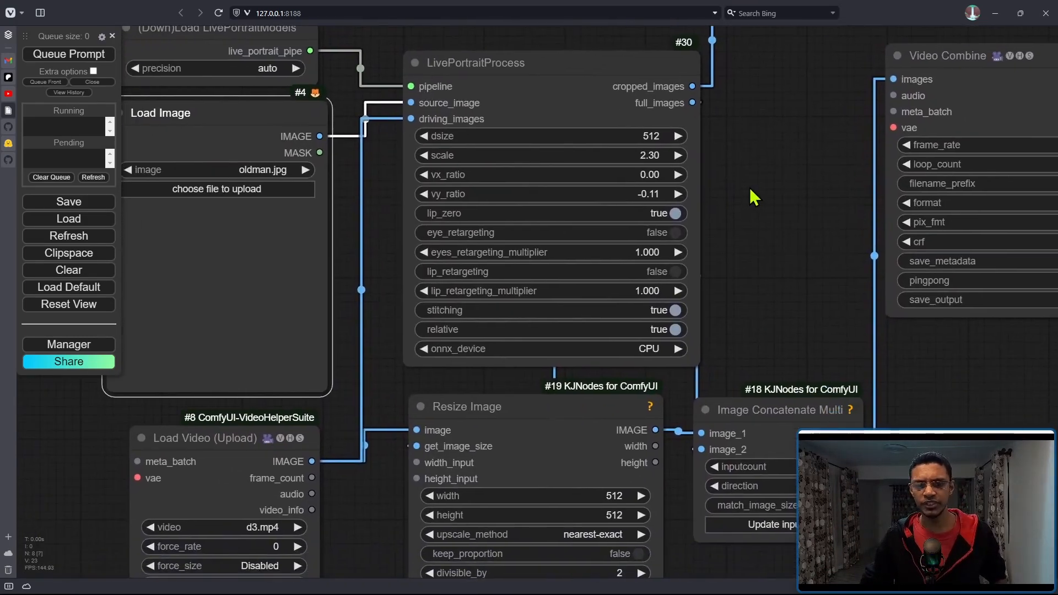
pyautogui.moveTo(439, 126)
pyautogui.mouseDown()
pyautogui.moveTo(376, 129)
pyautogui.moveTo(381, 209)
pyautogui.mouseUp()
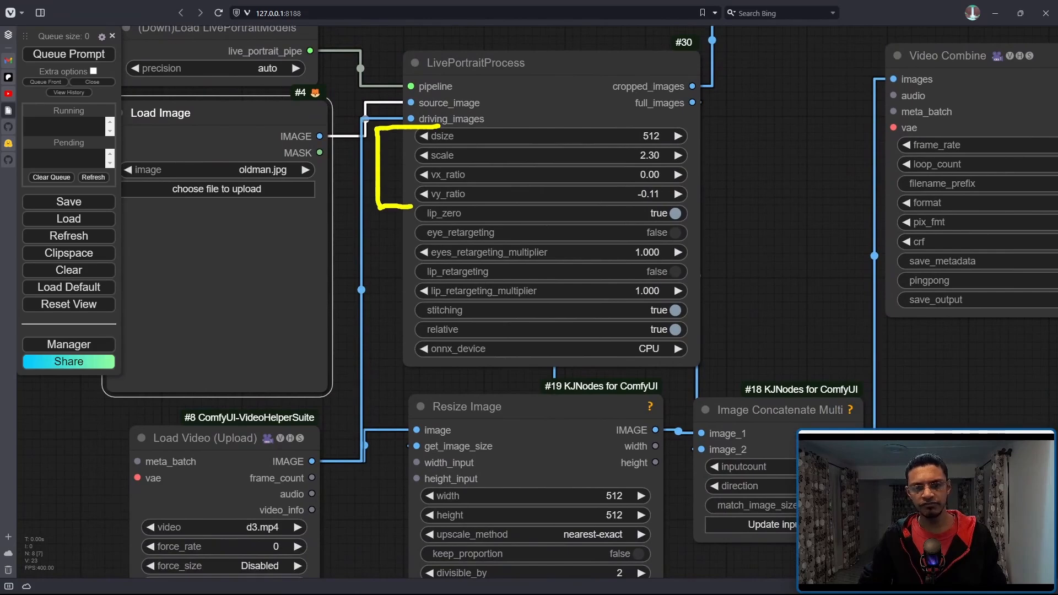
pyautogui.moveTo(666, 118)
pyautogui.mouseDown()
pyautogui.moveTo(713, 169)
pyautogui.moveTo(679, 203)
pyautogui.mouseUp()
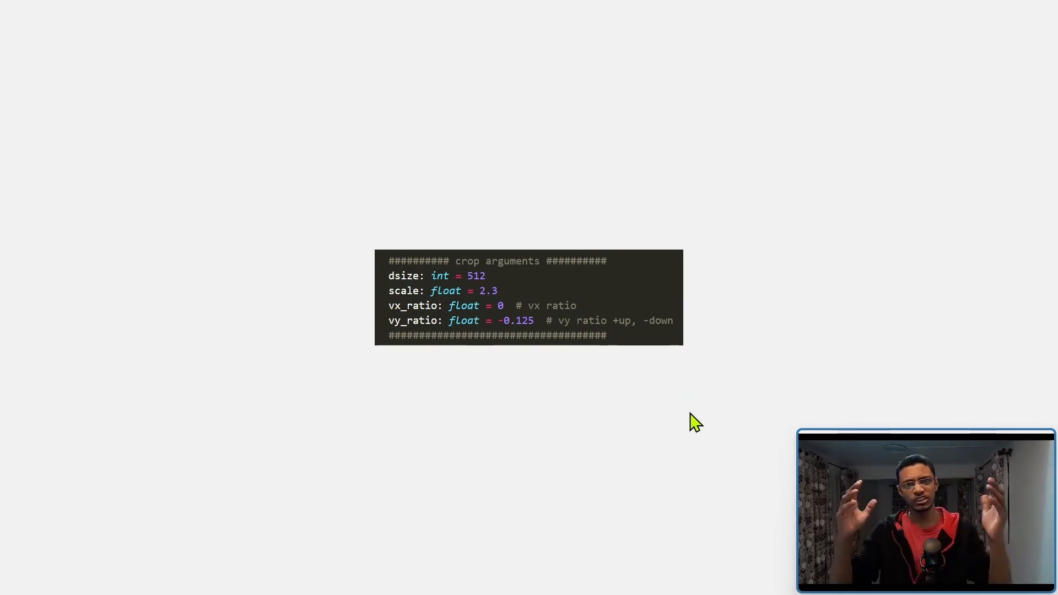
pyautogui.hotkey('alt', 'Tab')
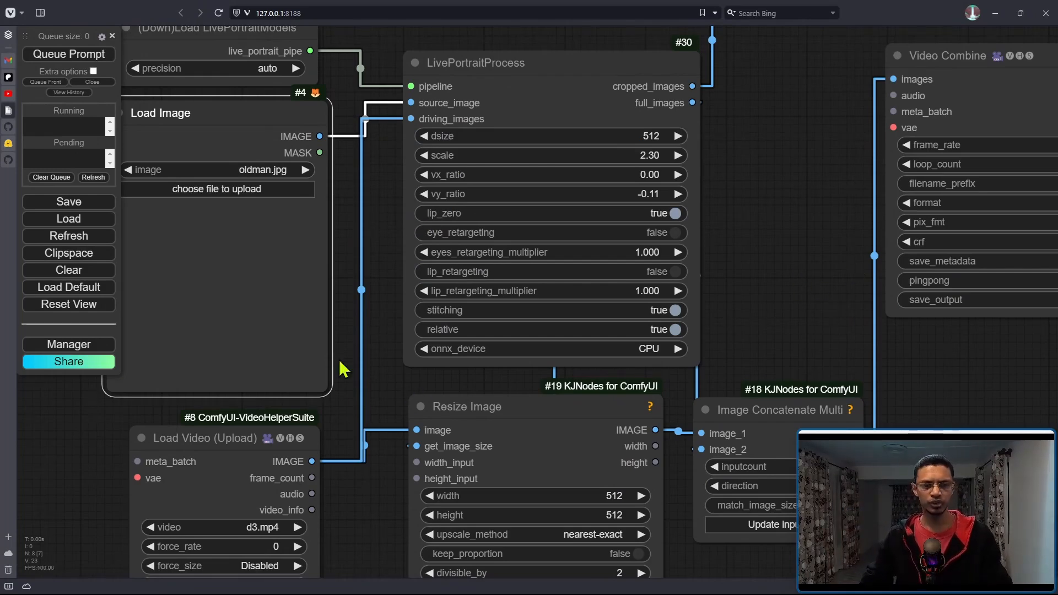
pyautogui.moveTo(340, 368); pyautogui.dragTo(515, 326)
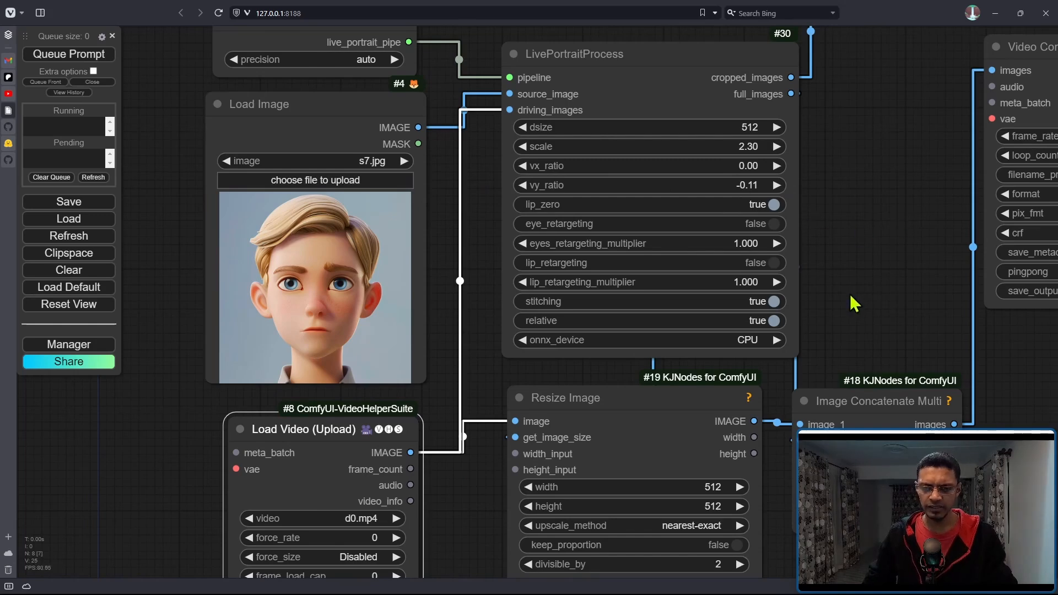
# - Compare the driving video with the animated portrait and examine the retargeting, stitching, relative and onnx_device options of LivePortraitProcess
pyautogui.moveTo(842, 240); pyautogui.dragTo(835, 148)
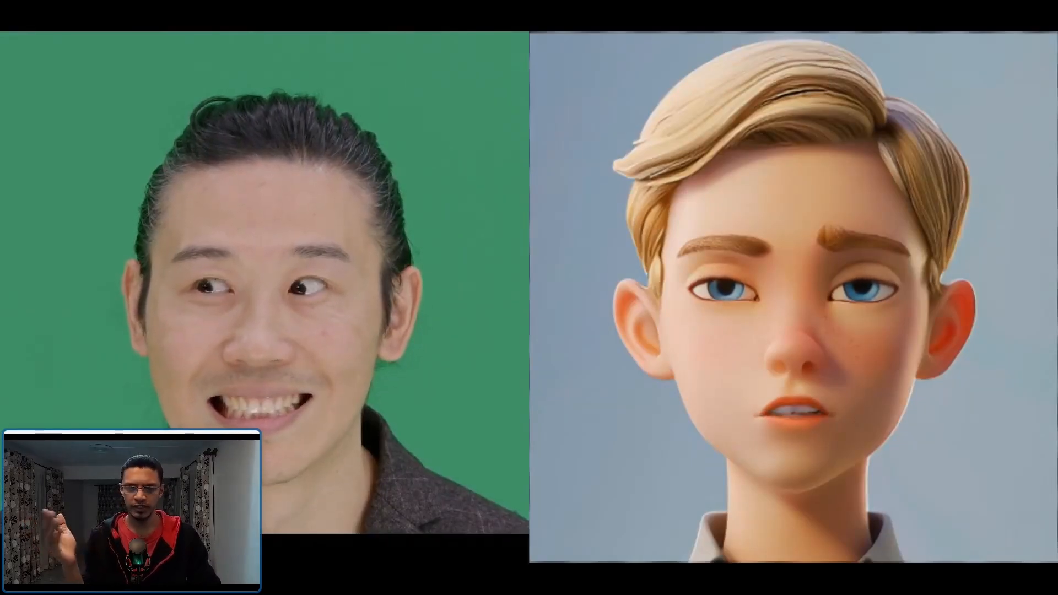
pyautogui.moveTo(1025, 386)
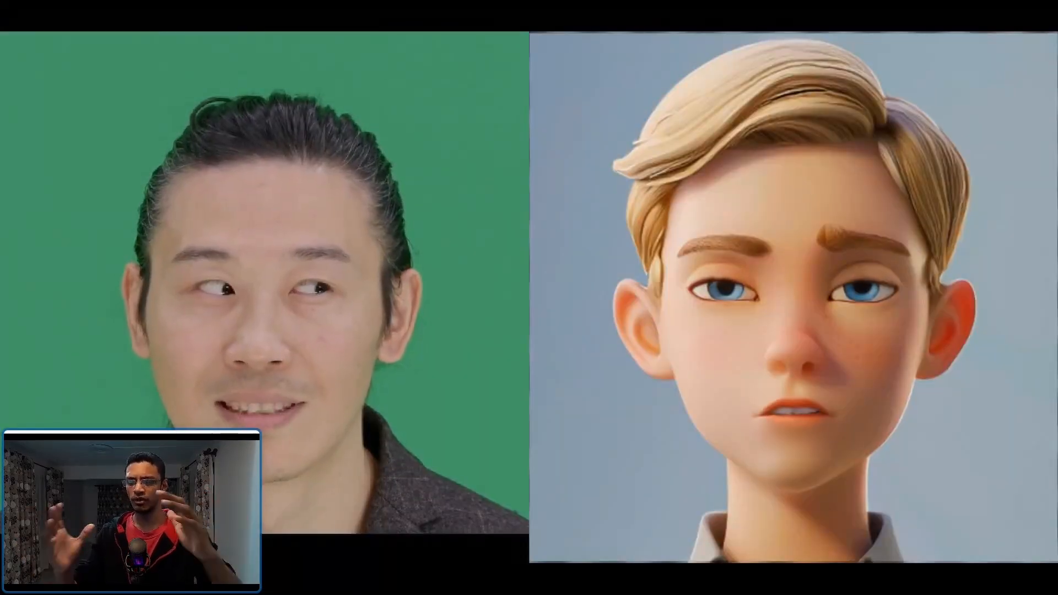
pyautogui.moveTo(726, 275)
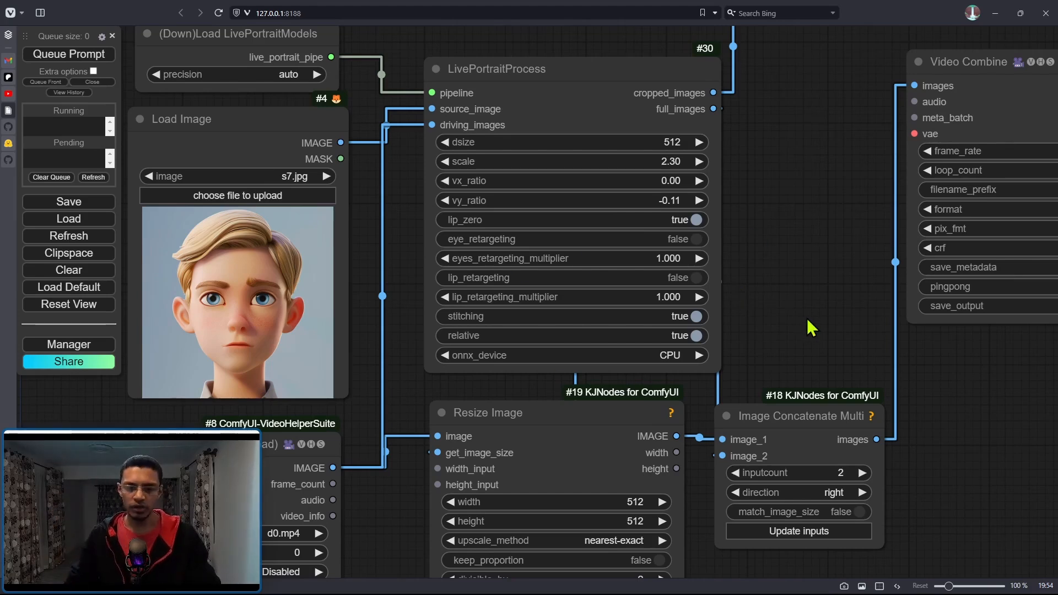
pyautogui.moveTo(772, 340); pyautogui.dragTo(772, 288)
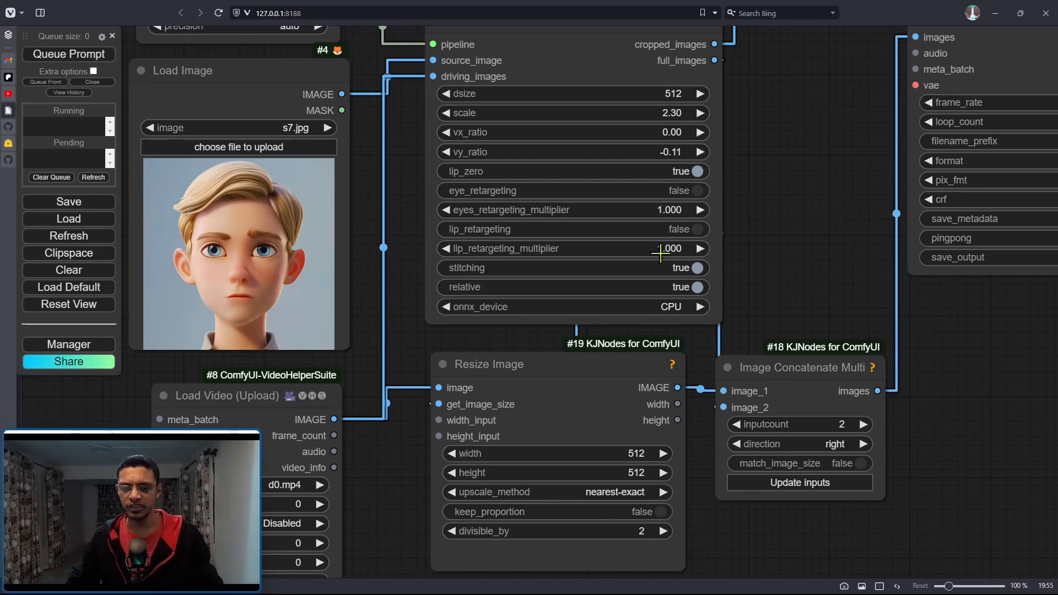
pyautogui.scroll(6, 701, 274)
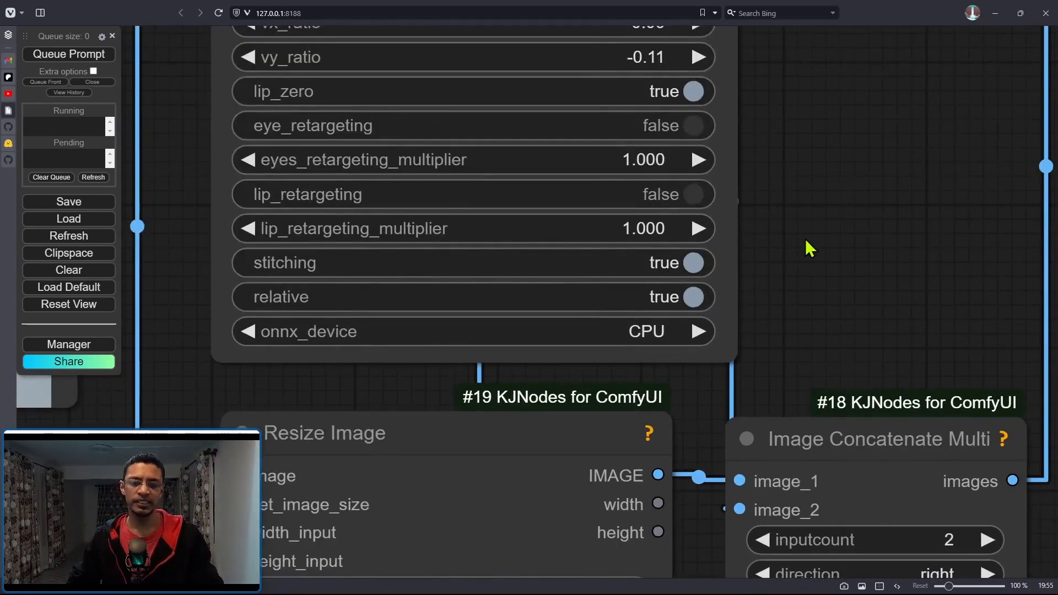
pyautogui.scroll(-3, 883, 272)
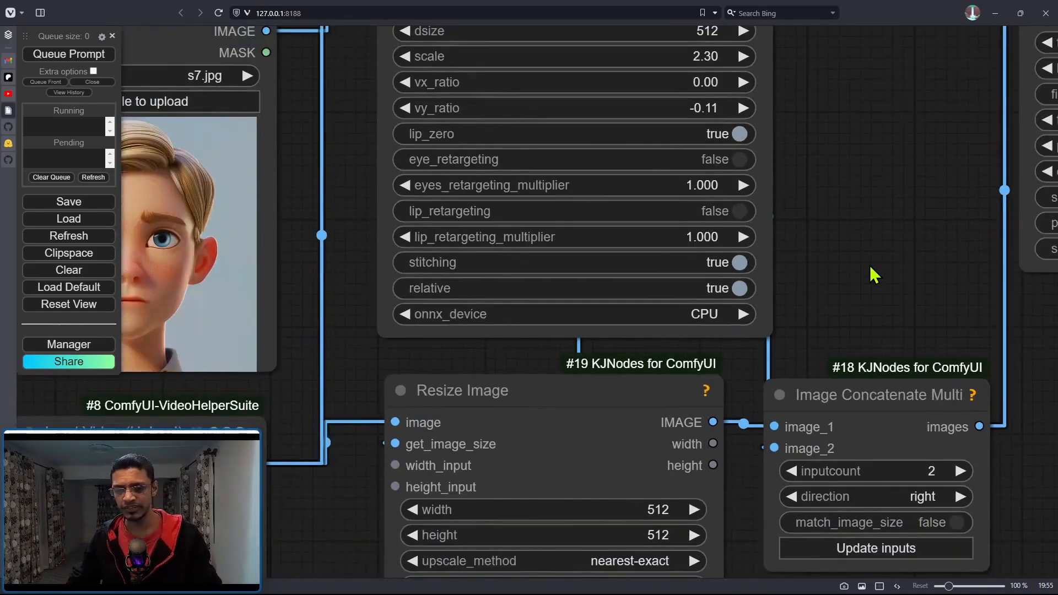
pyautogui.scroll(-2, 876, 278)
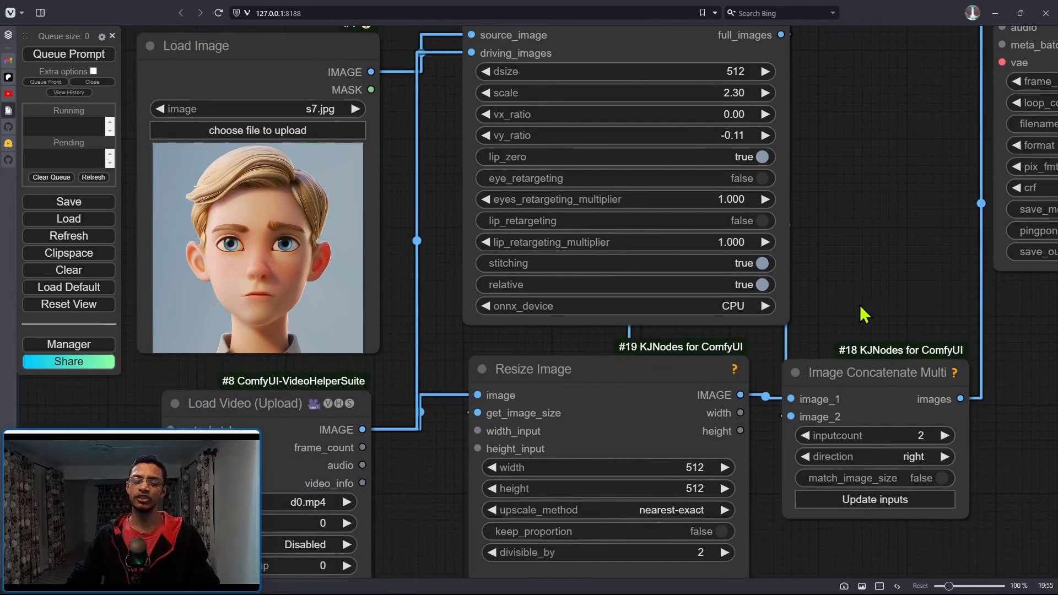
pyautogui.scroll(-2, 879, 227)
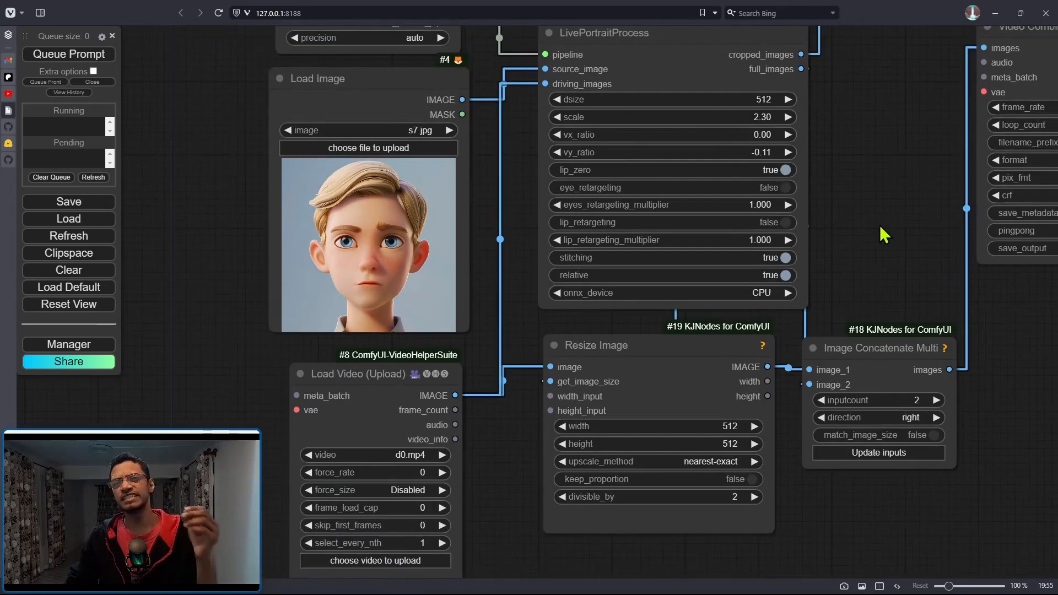
pyautogui.moveTo(886, 193); pyautogui.dragTo(815, 261)
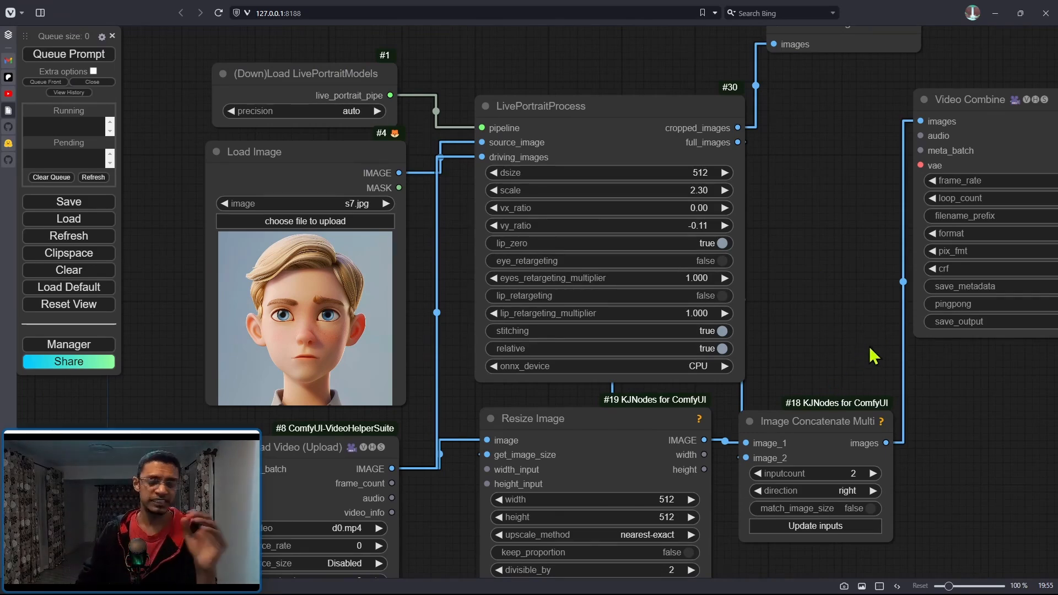
pyautogui.moveTo(851, 367); pyautogui.dragTo(809, 176)
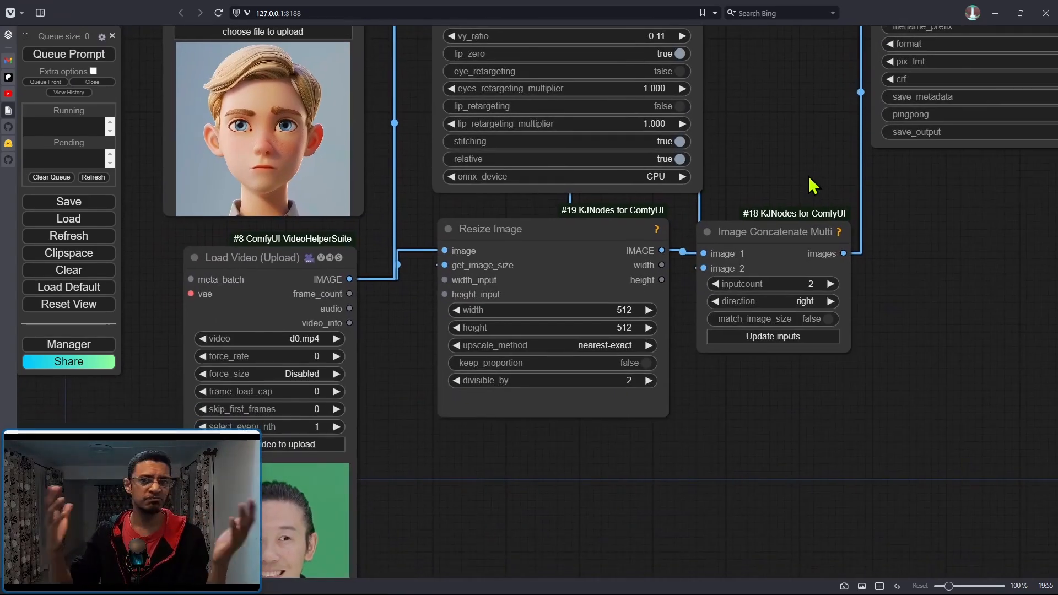
pyautogui.scroll(-7, 738, 405)
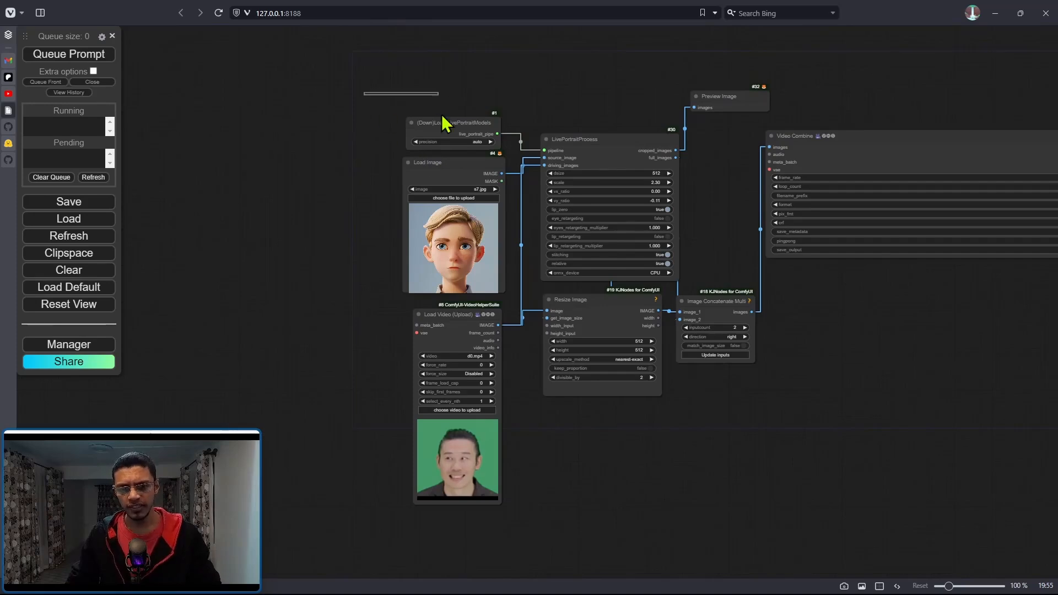
# - Select the LivePortraitModels loader, Load Image, Load Video, LivePortraitProcess and Video Combine nodes, and move Video Combine slightly closer to LivePortraitProcess
pyautogui.moveTo(442, 117); pyautogui.dragTo(510, 576)
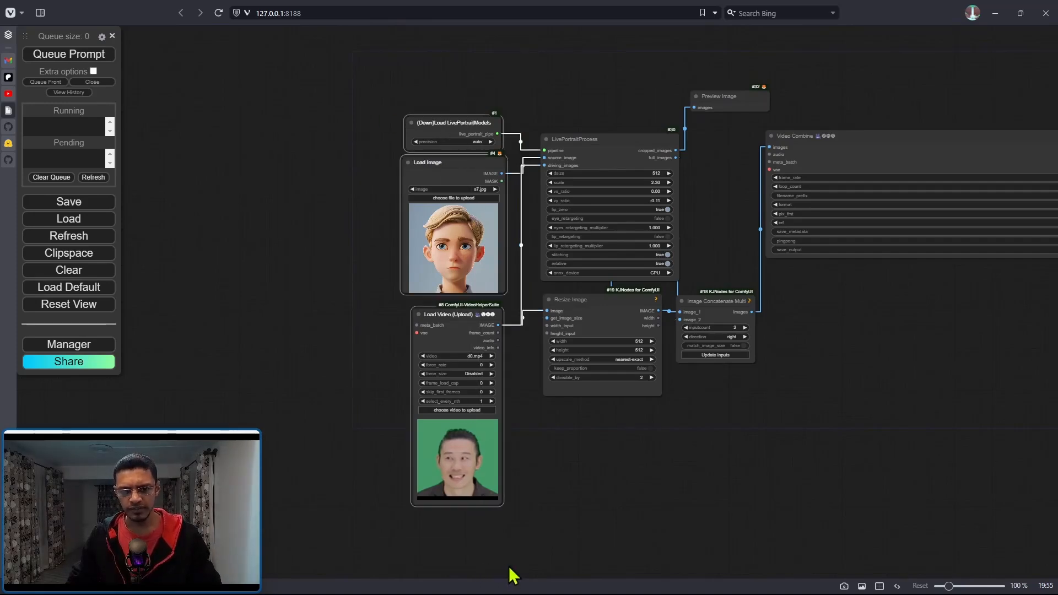
pyautogui.keyDown('shift'); pyautogui.click(618, 144); pyautogui.keyUp('shift')
pyautogui.moveTo(947, 392); pyautogui.dragTo(788, 393)
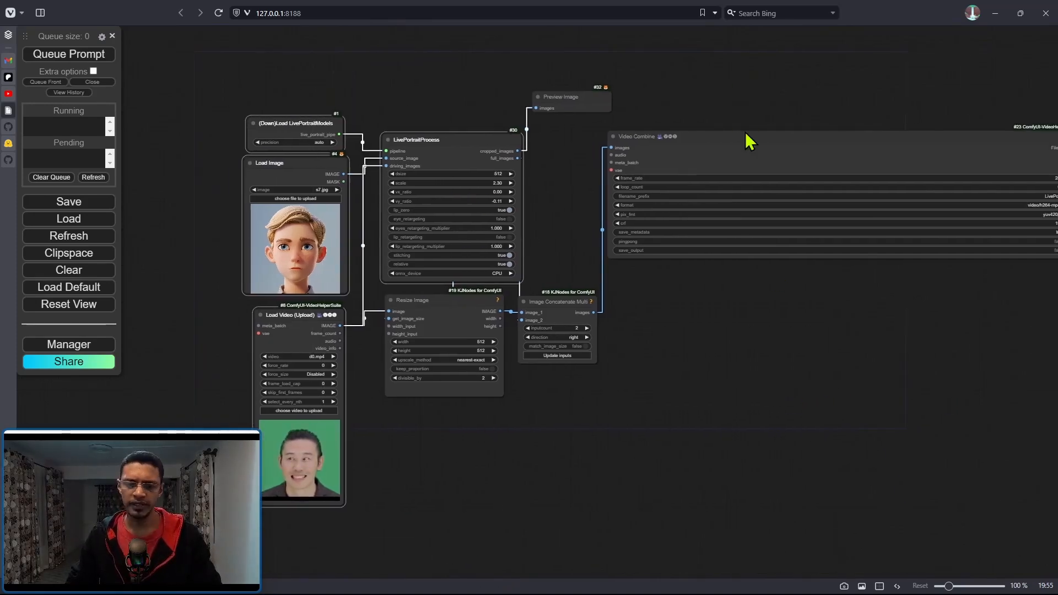
pyautogui.keyDown('shift'); pyautogui.click(743, 147); pyautogui.keyUp('shift')
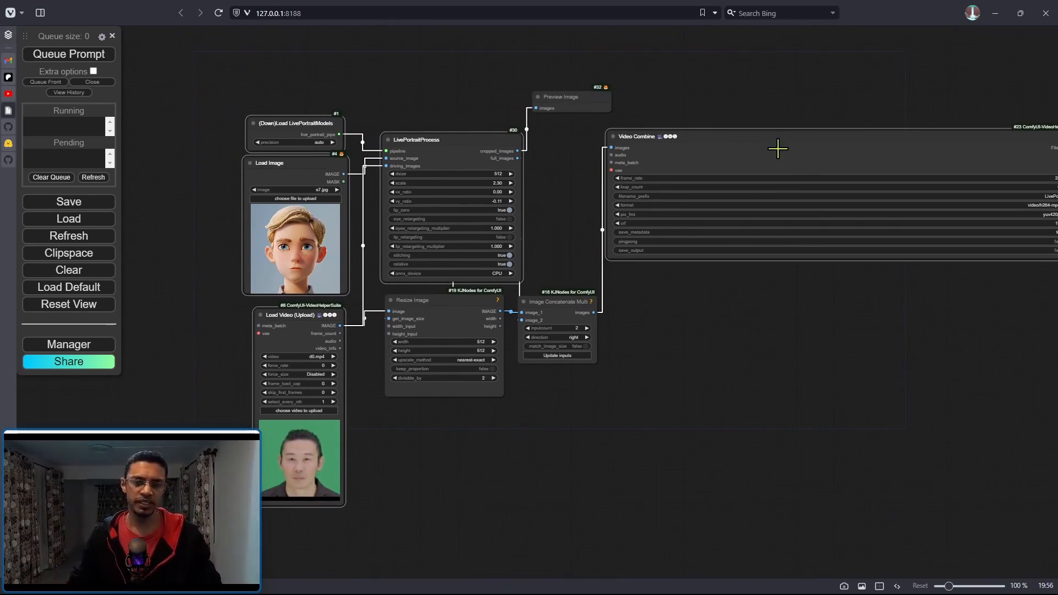
pyautogui.moveTo(778, 149); pyautogui.dragTo(748, 156)
pyautogui.moveTo(682, 374); pyautogui.dragTo(742, 455)
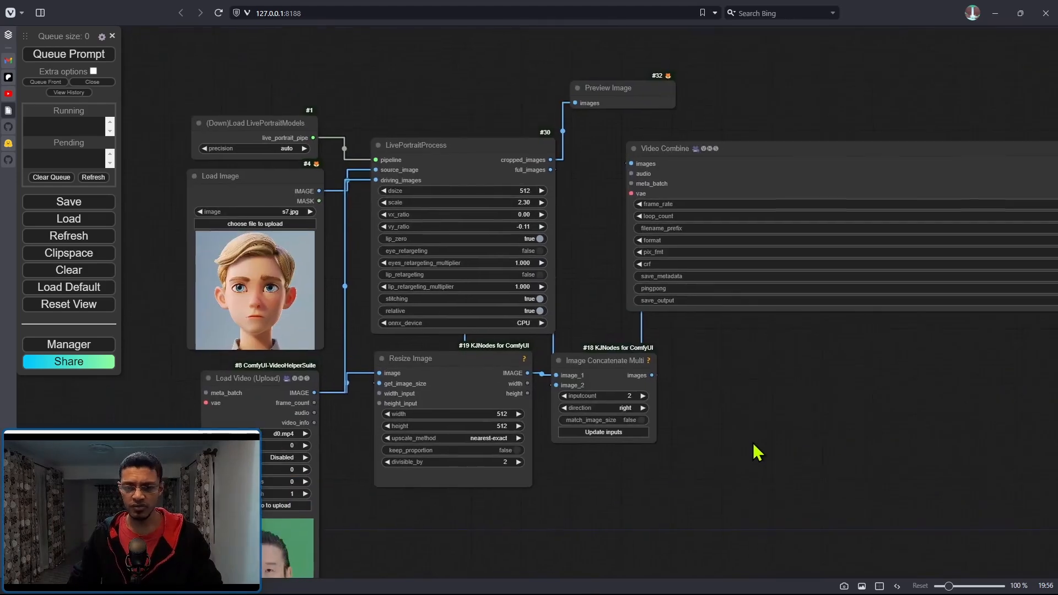
# - Single out the auxiliary nodes by selecting Preview Image, followed by Resize Image together with Image Concatenate Multi
pyautogui.click(641, 93)
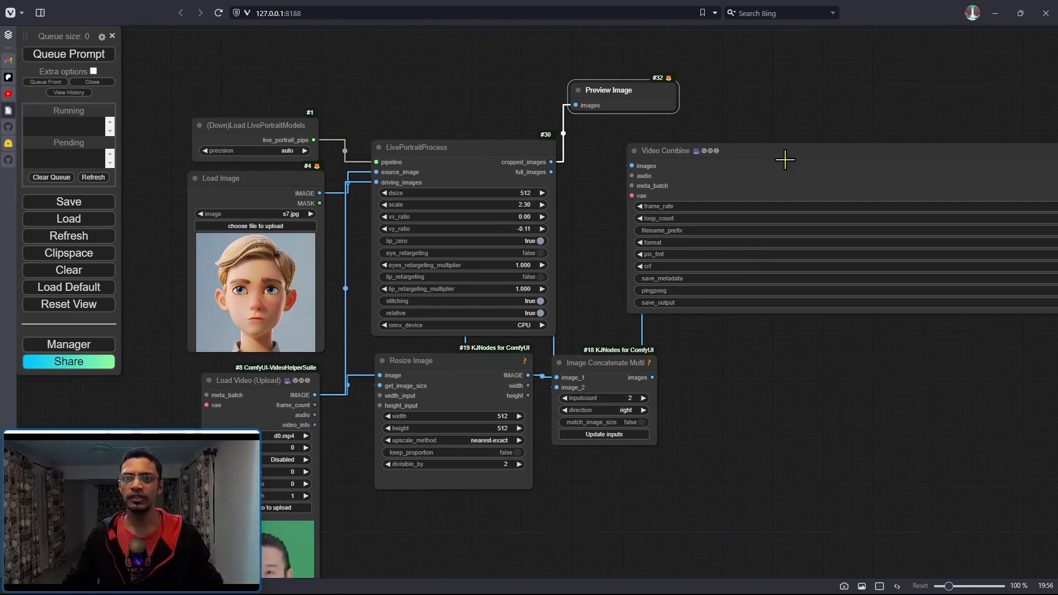
pyautogui.moveTo(539, 573); pyautogui.dragTo(590, 312)
pyautogui.moveTo(812, 328); pyautogui.dragTo(425, 106)
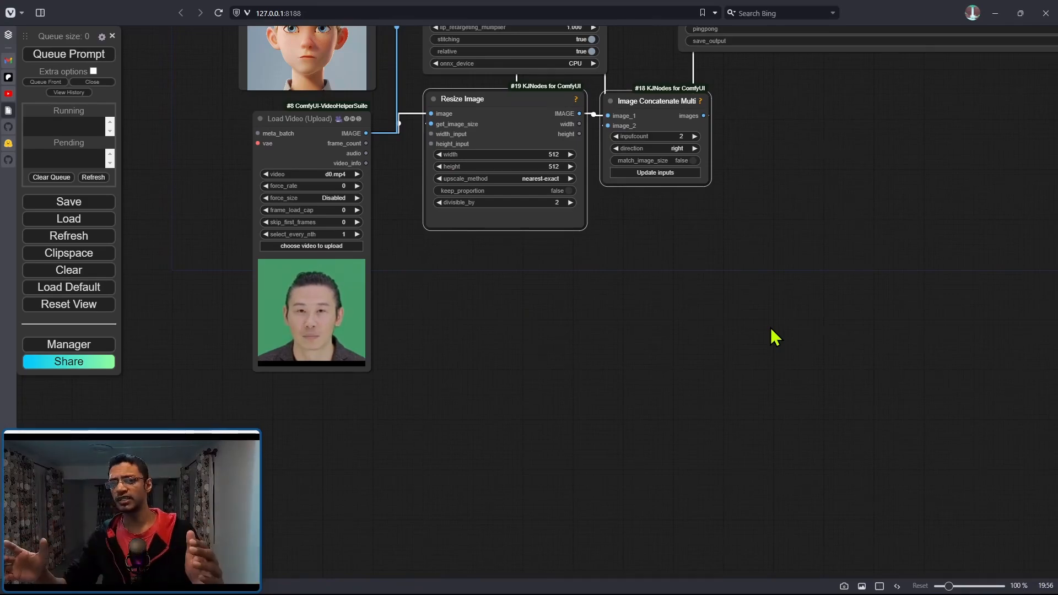
pyautogui.scroll(-2, 774, 337)
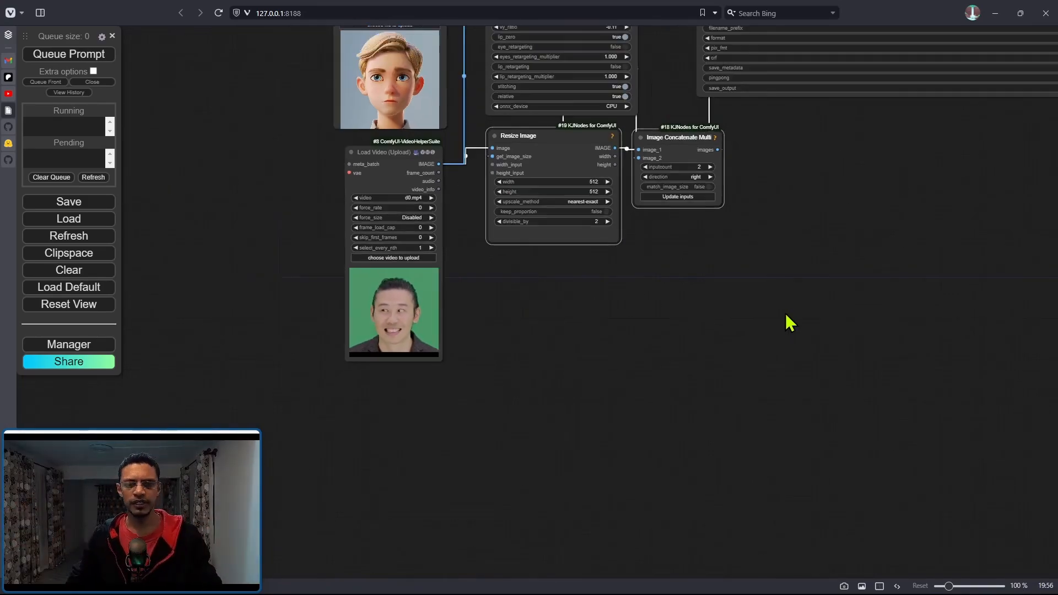
# - Delete the Resize Image and Image Concatenate Multi nodes from the workflow
pyautogui.moveTo(786, 321); pyautogui.dragTo(736, 478)
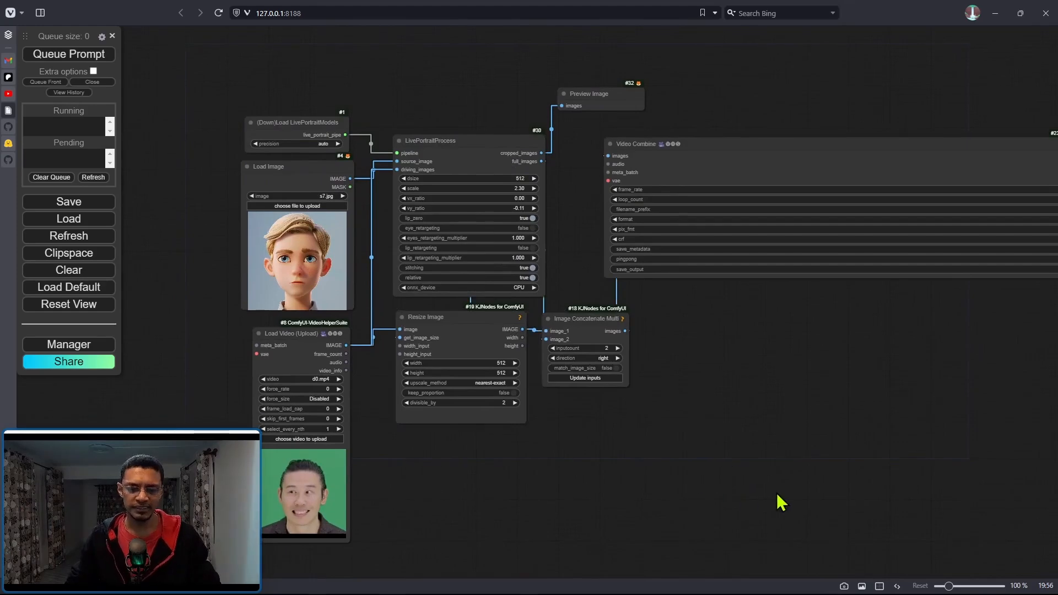
pyautogui.press('Delete')
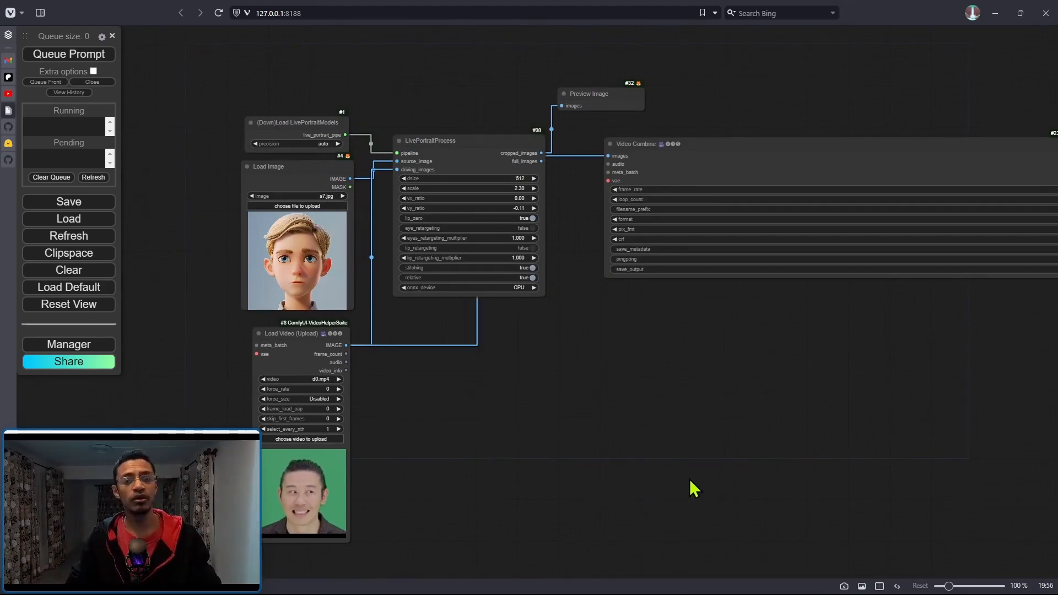
# - Narrow the Video Combine node until it is slightly narrower than the LivePortraitProcess node
pyautogui.scroll(4, 659, 211)
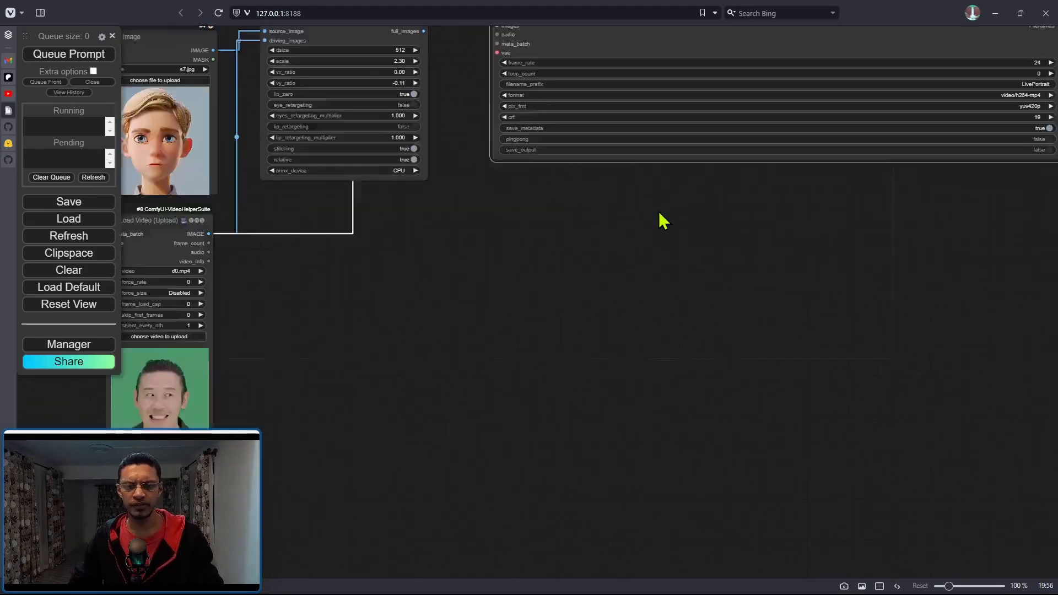
pyautogui.moveTo(625, 288); pyautogui.dragTo(458, 408)
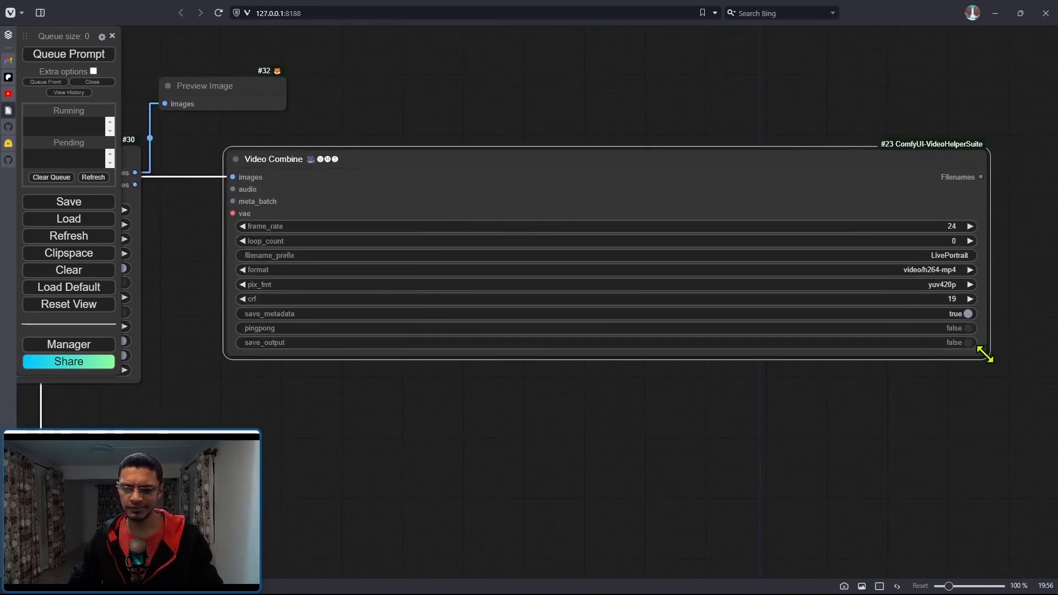
pyautogui.moveTo(985, 356); pyautogui.dragTo(425, 347)
pyautogui.moveTo(420, 429); pyautogui.dragTo(683, 386)
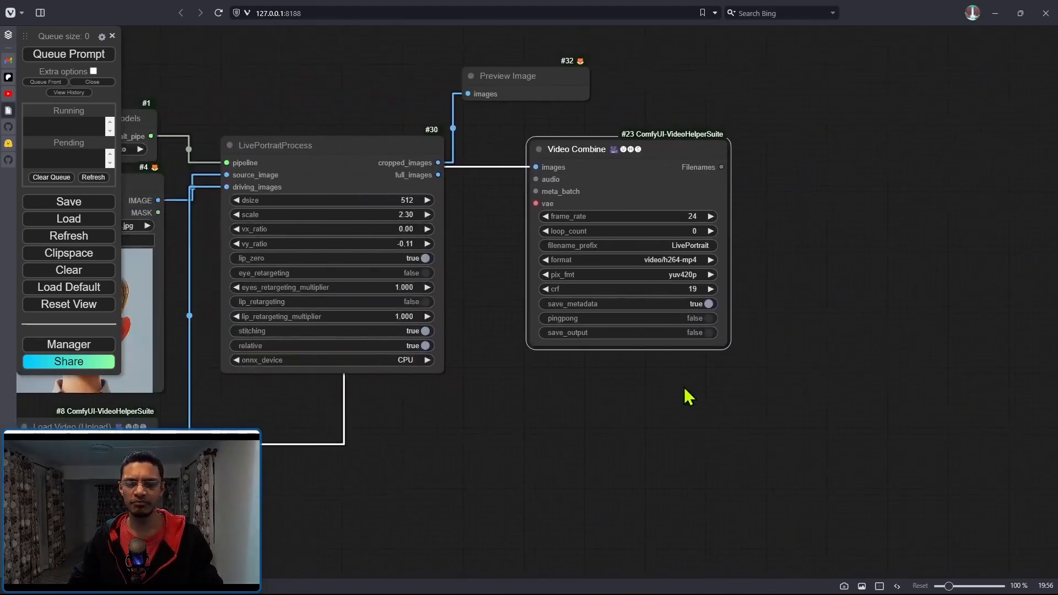
# - Set save_output to true in the Video Combine node
pyautogui.scroll(5, 683, 387)
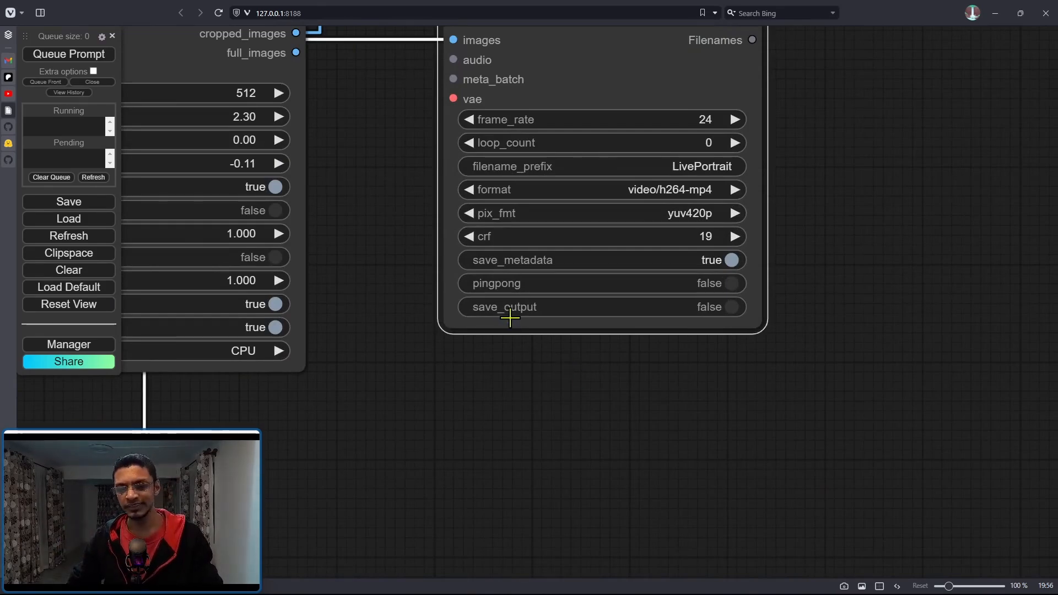
pyautogui.click(707, 309)
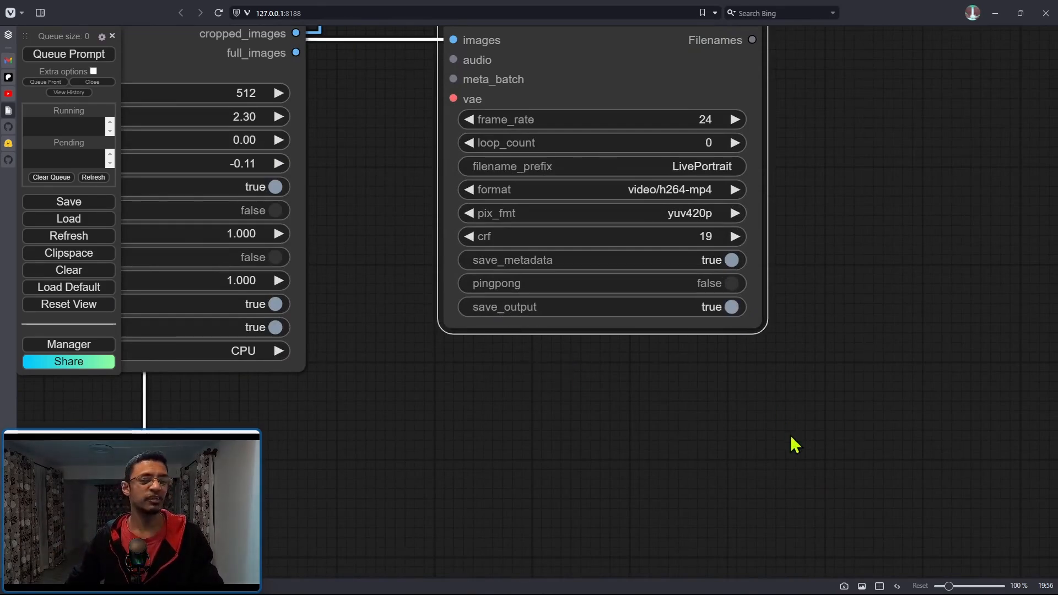
pyautogui.scroll(-2, 790, 435)
pyautogui.moveTo(850, 305); pyautogui.dragTo(963, 330)
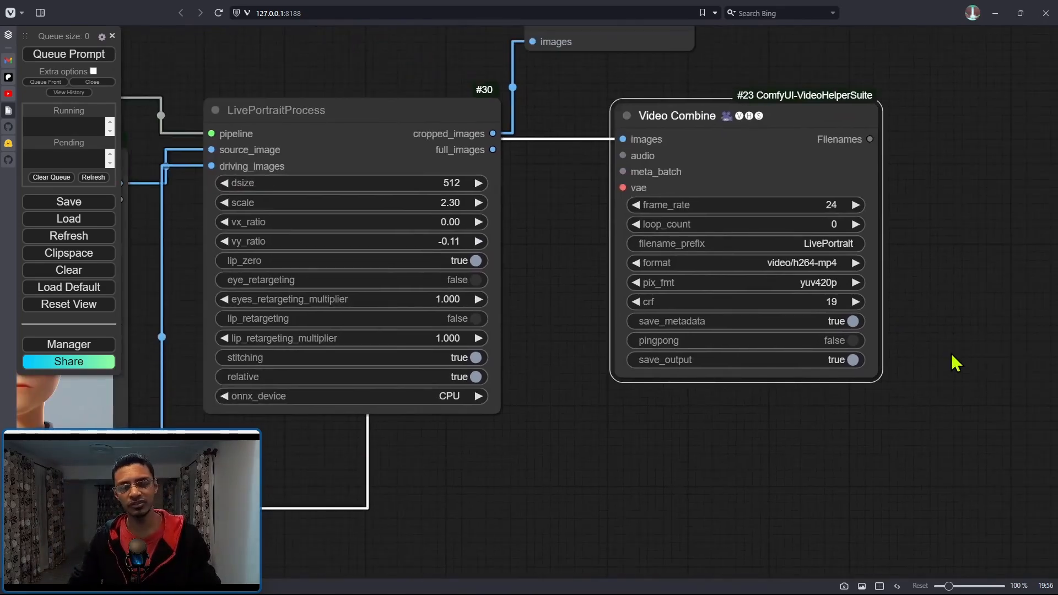
pyautogui.moveTo(633, 419); pyautogui.dragTo(731, 431)
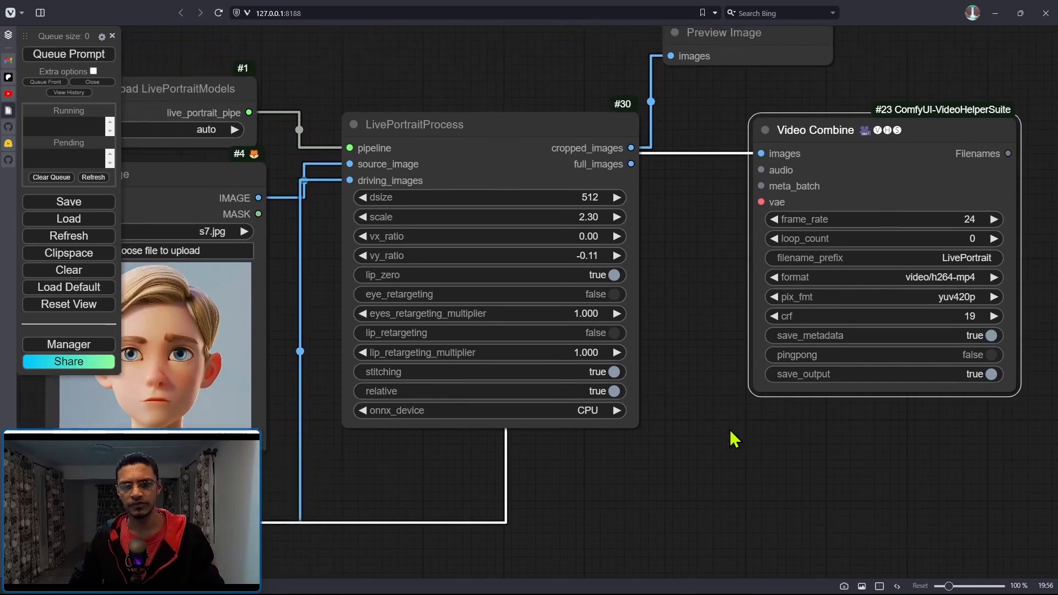